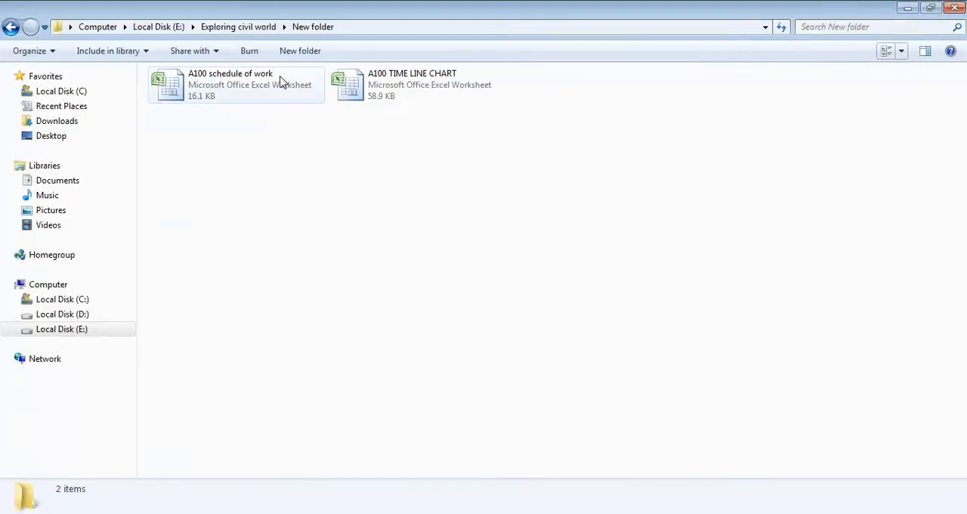
Step: Open the "A100 schedule of work" workbook and maximize its window
click(270, 76)
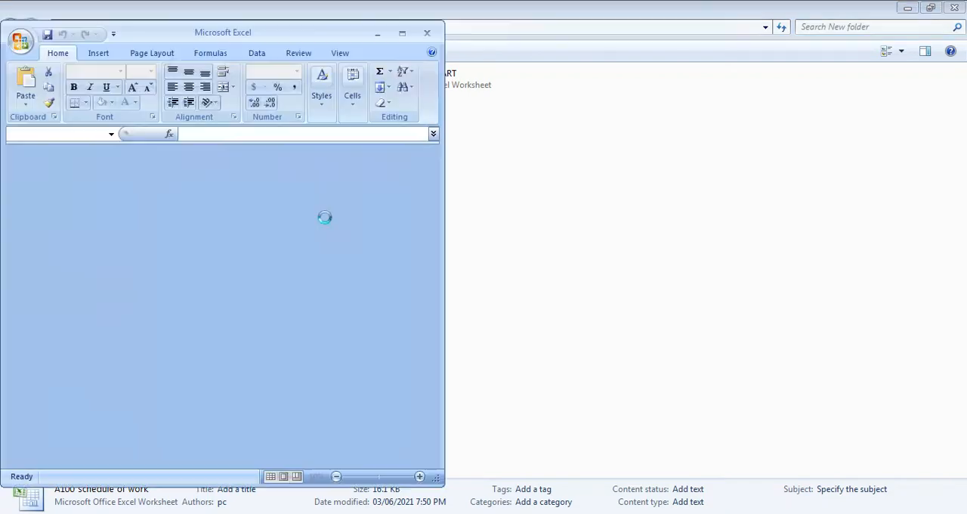
click(401, 32)
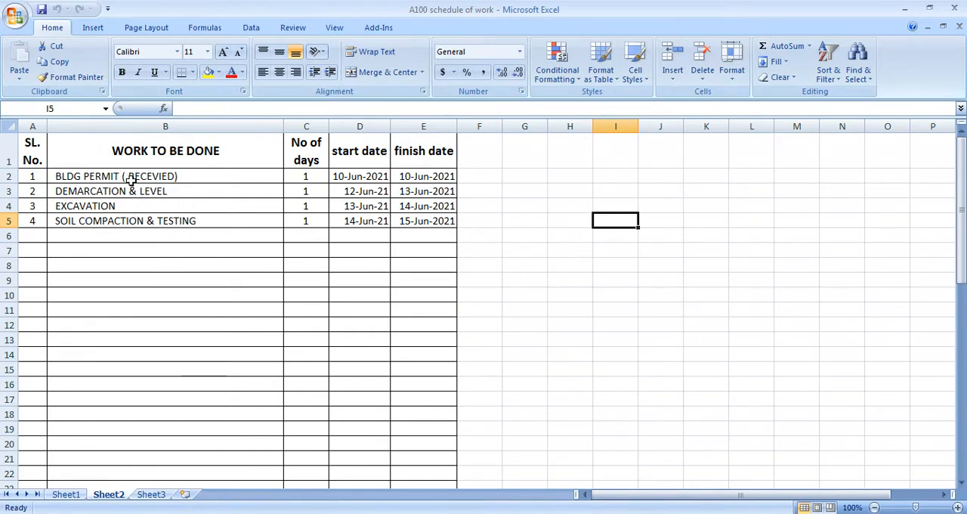
Step: Examine the column headings on Sheet2 and the day count, start date and finish date of the BLDG PERMIT row
click(46, 162)
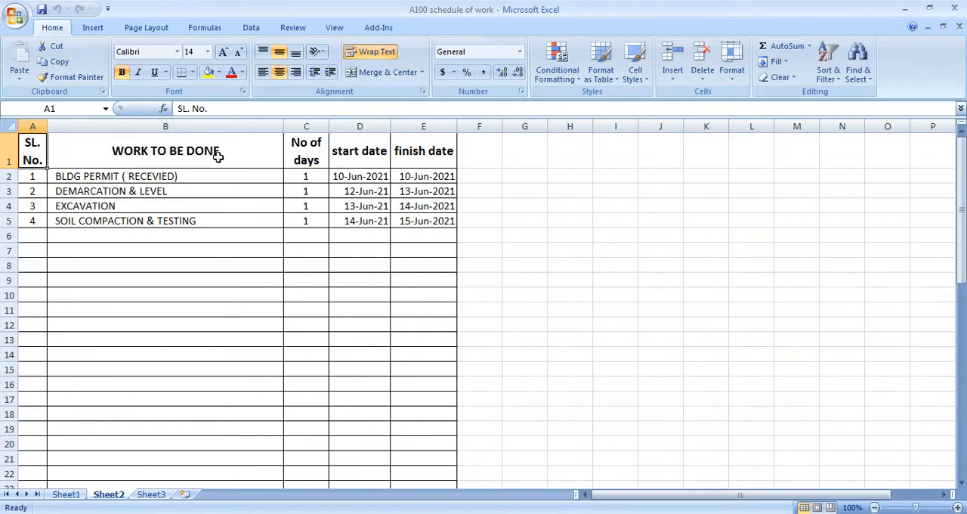
click(99, 152)
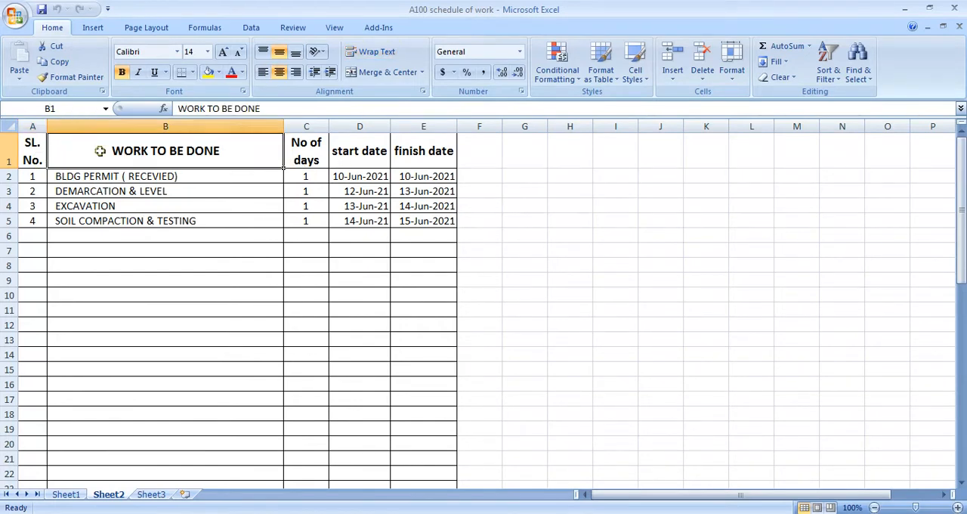
click(312, 160)
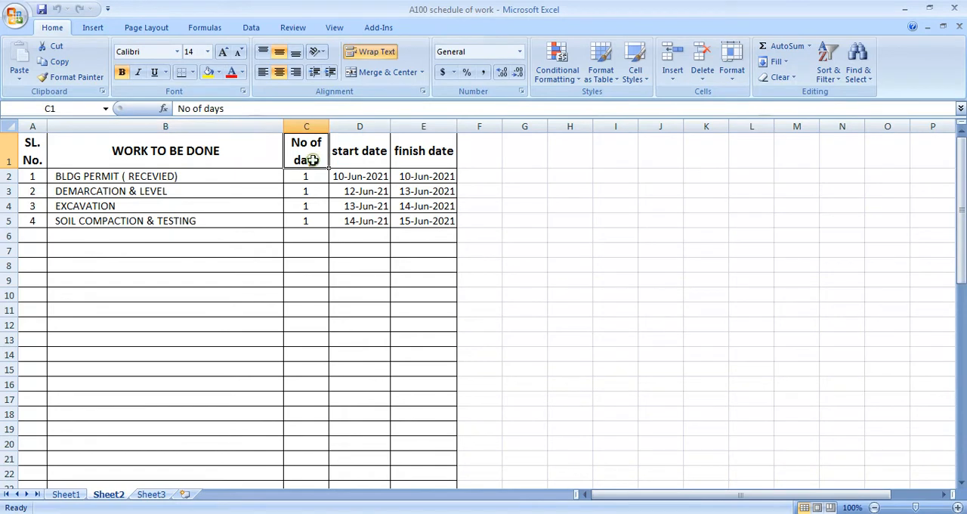
click(358, 155)
click(425, 142)
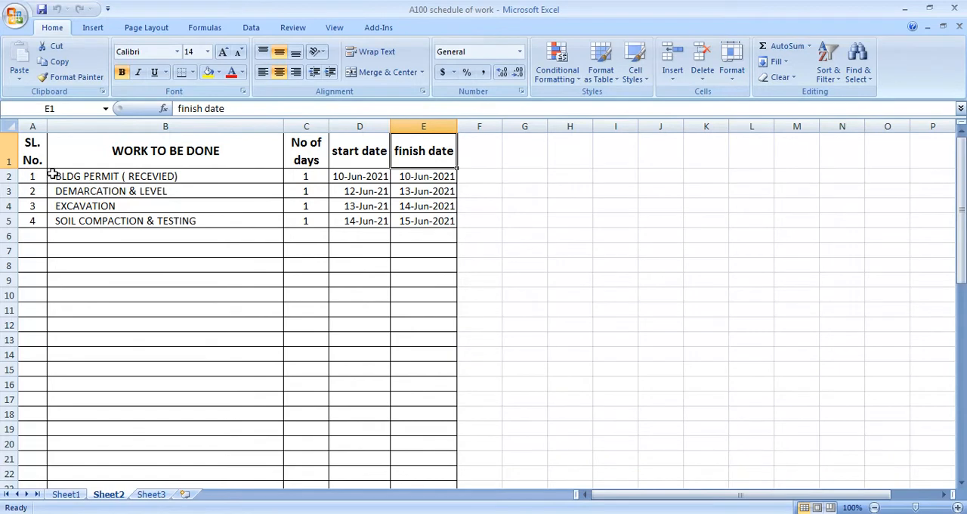
click(94, 170)
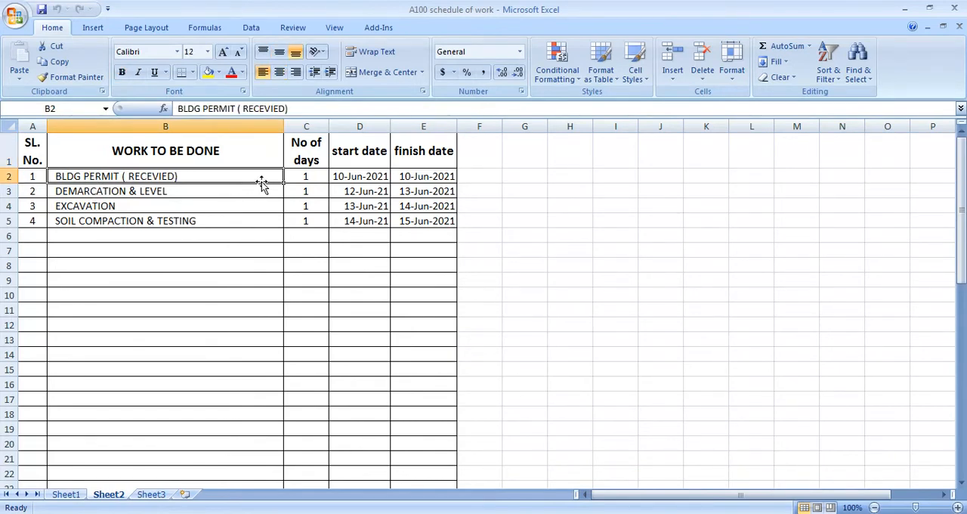
click(337, 178)
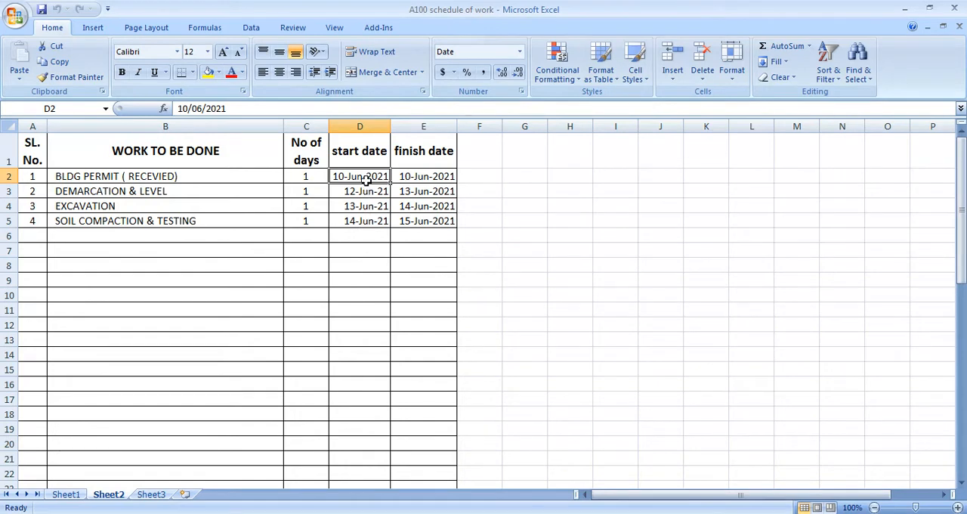
click(419, 176)
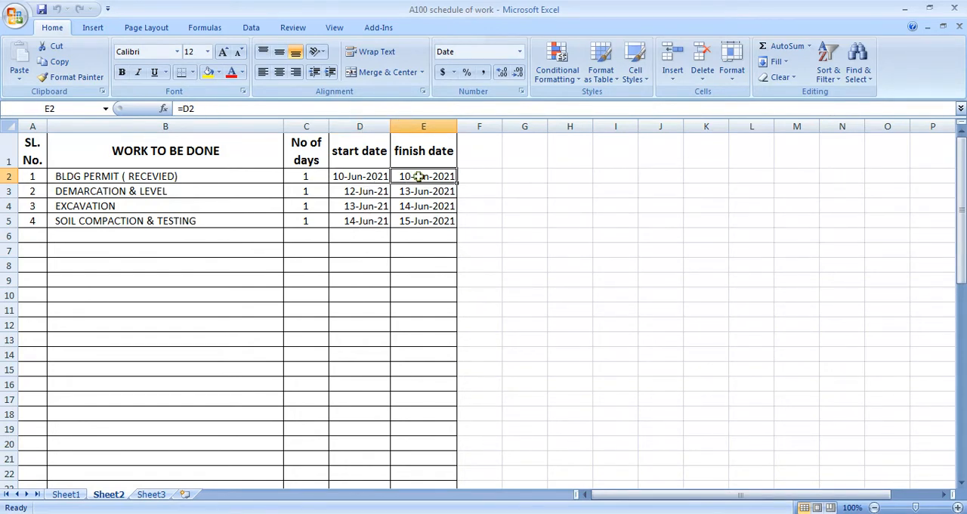
click(317, 181)
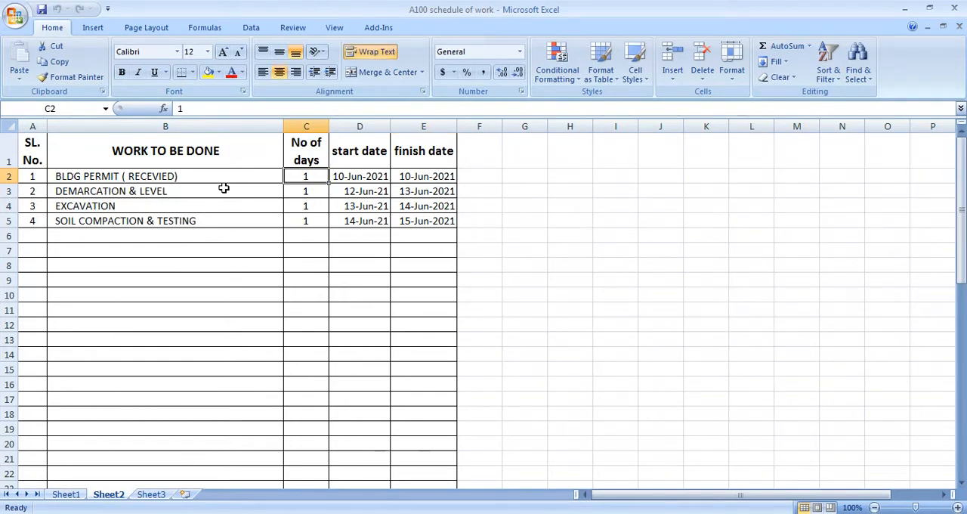
Step: Inspect the start date and finish date formulas of the DEMARCATION & LEVEL row against the previous row's finish date
click(160, 195)
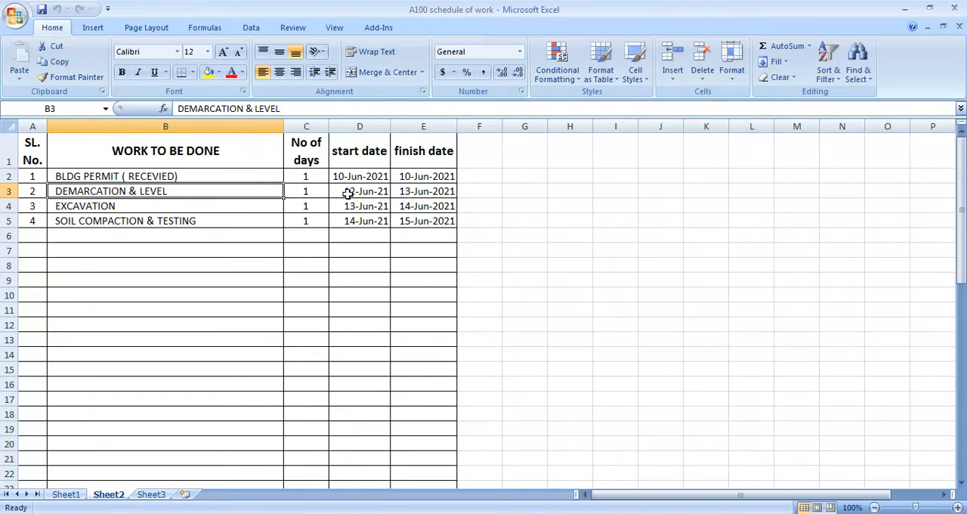
click(373, 193)
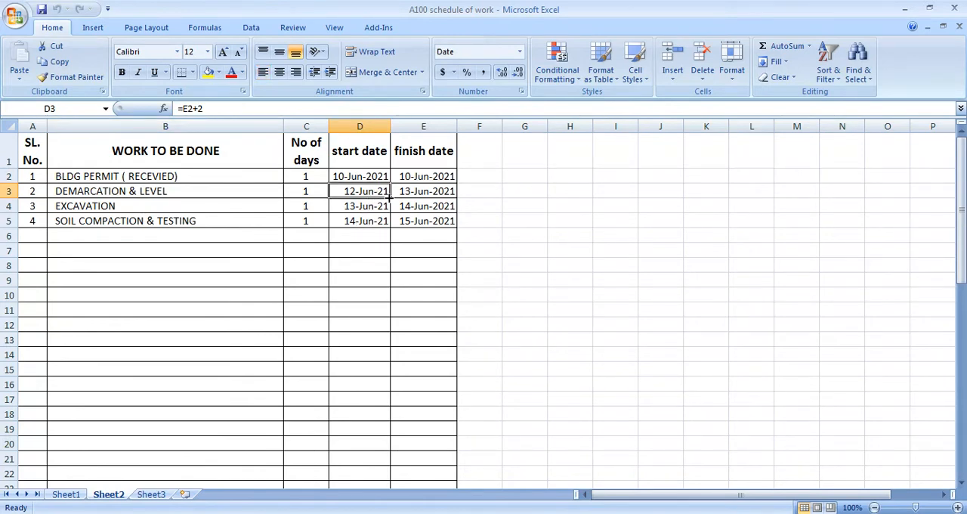
click(411, 193)
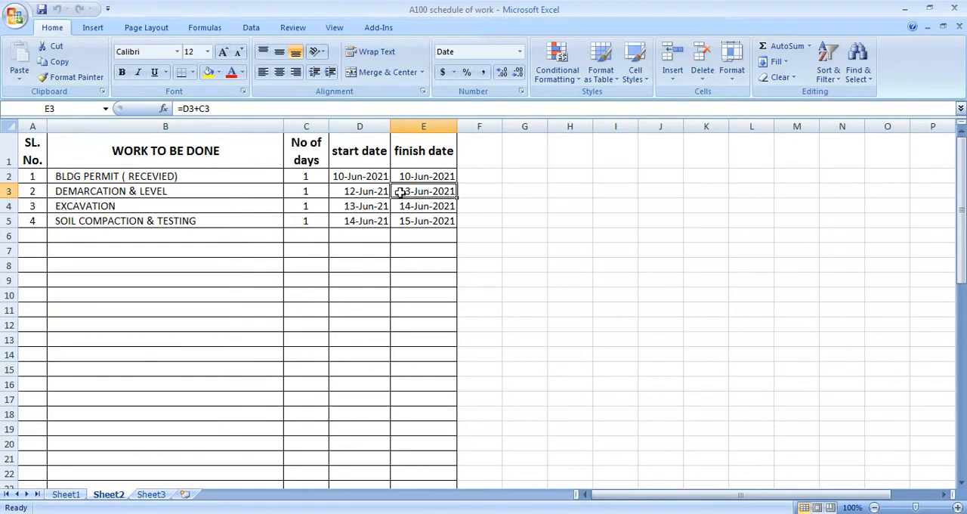
click(370, 194)
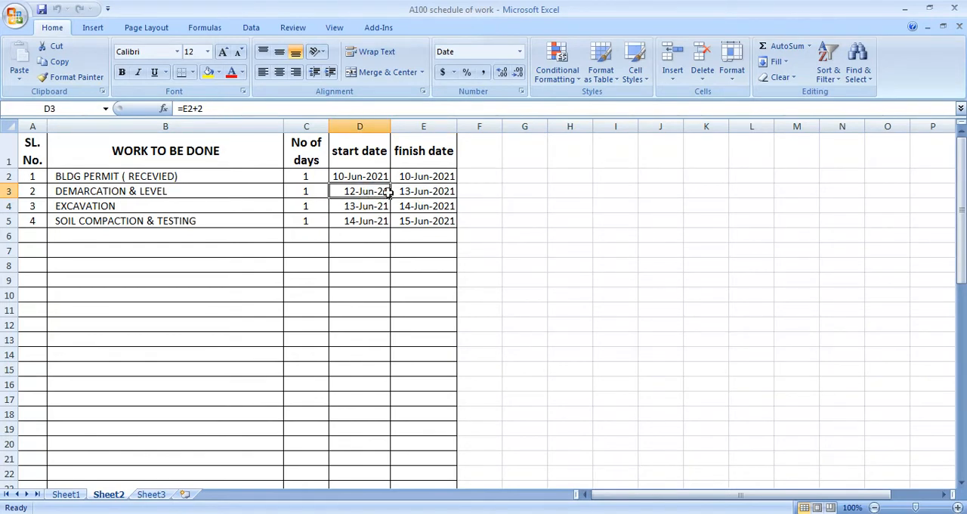
click(417, 182)
click(361, 195)
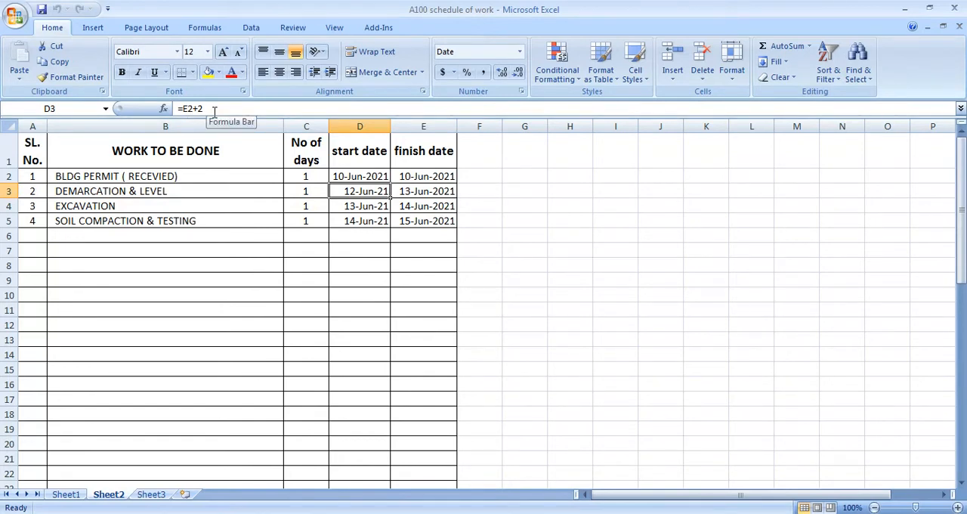
click(408, 194)
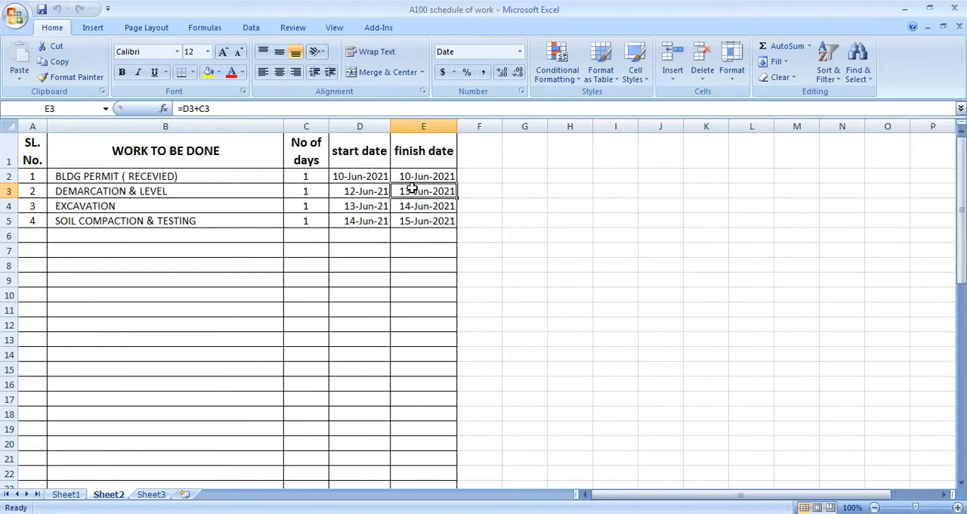
Step: Set the number of days for DEMARCATION & LEVEL to 2 and check its finish date
click(323, 190)
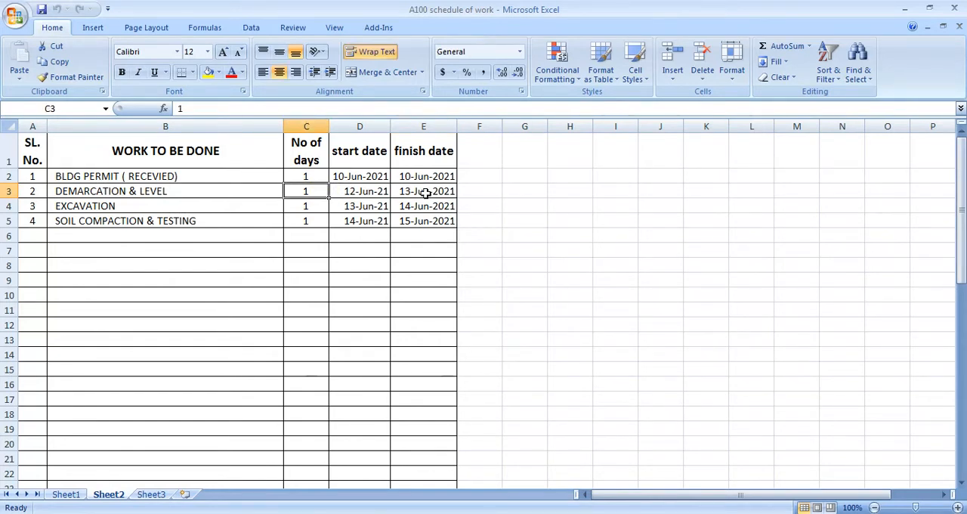
text(2)
key(Return)
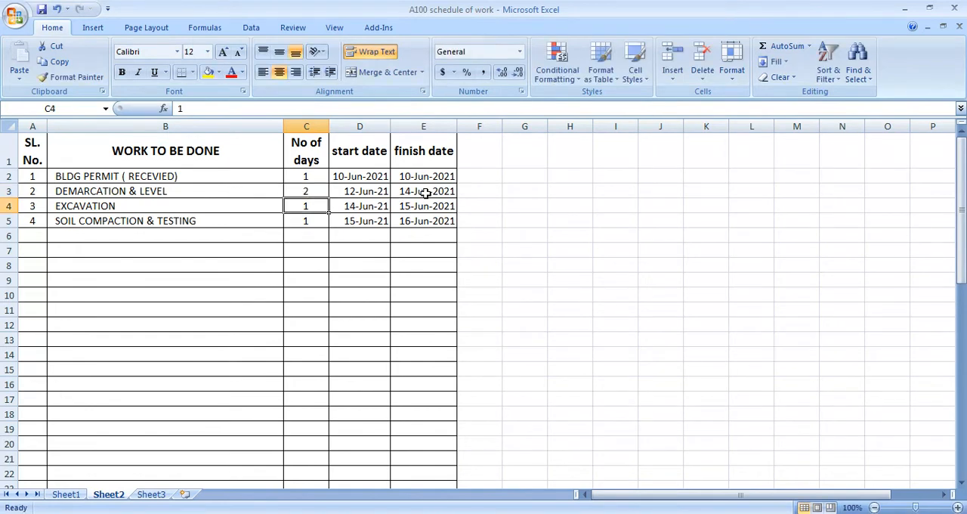
click(425, 192)
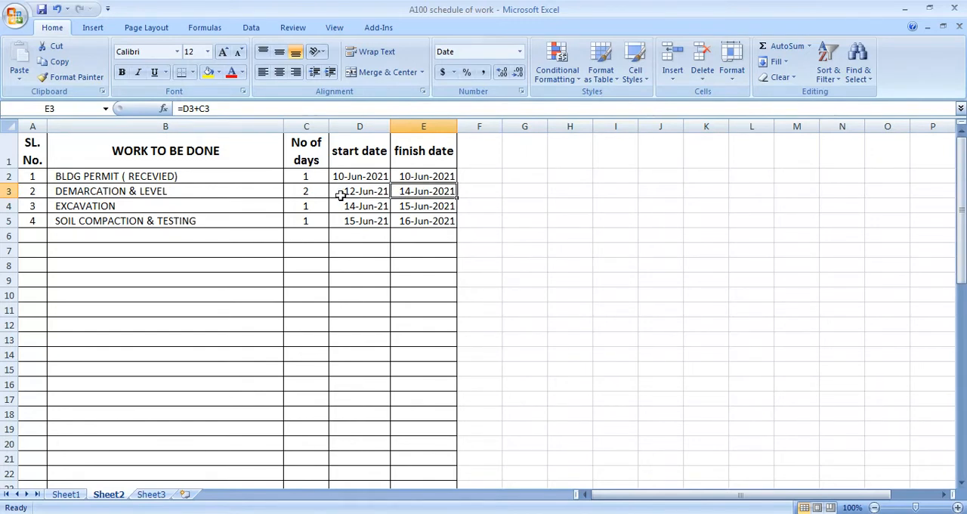
Step: Set the number of days for EXCAVATION to 3 and check its dates and the start date of SOIL COMPACTION & TESTING
click(130, 207)
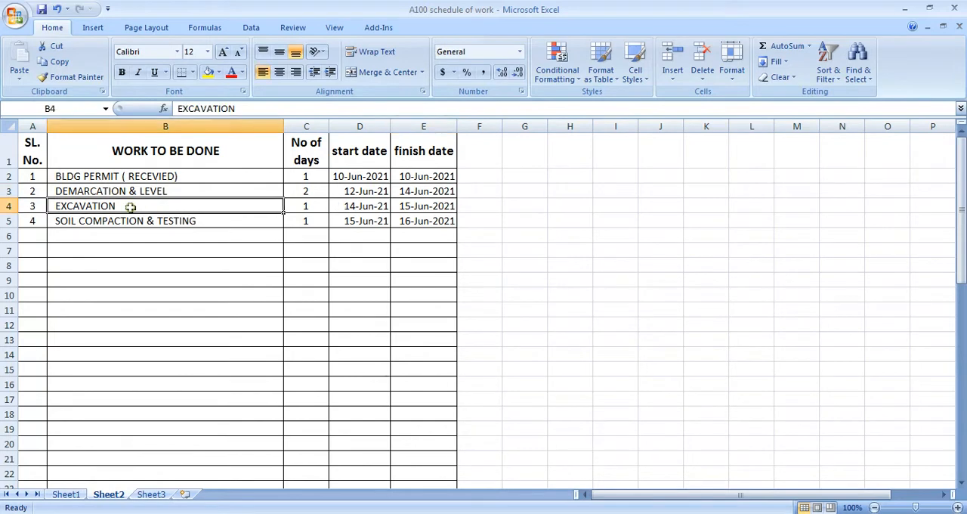
click(358, 204)
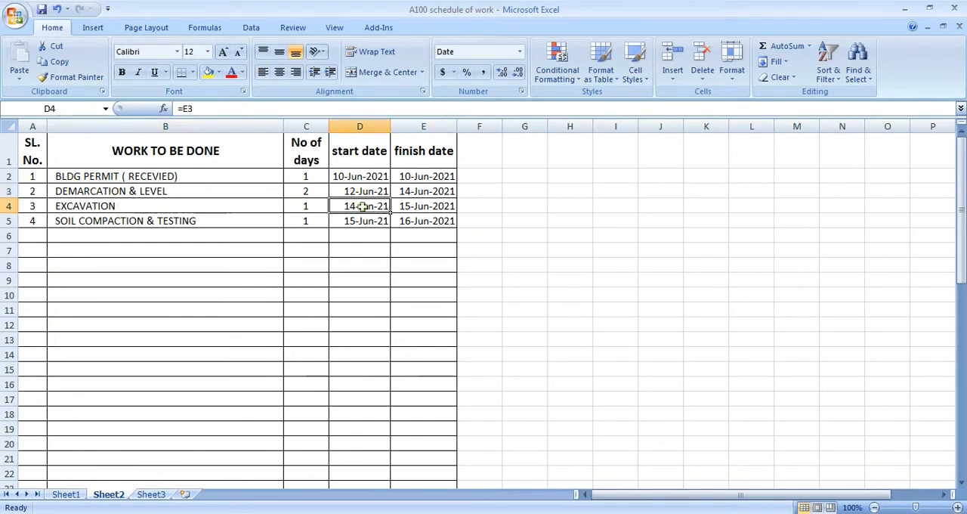
click(314, 209)
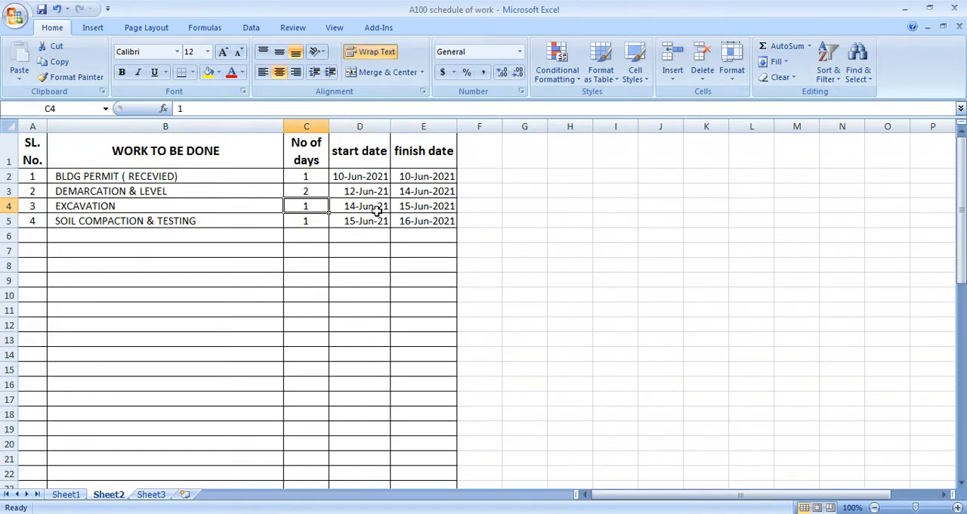
text(3)
key(Return)
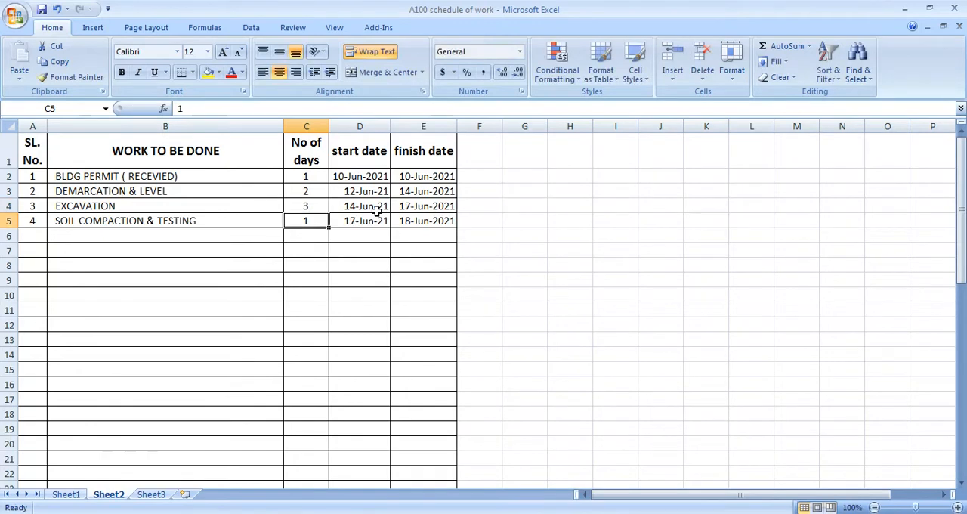
click(414, 209)
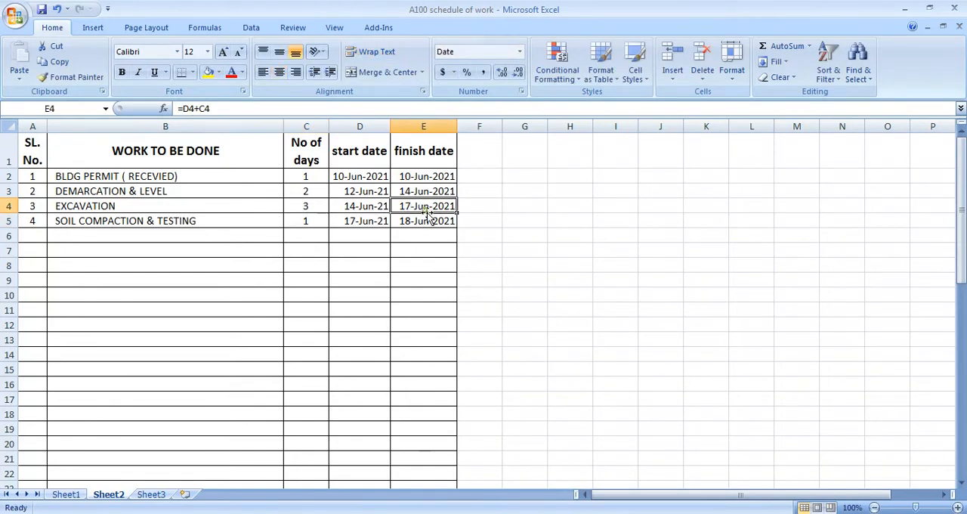
click(356, 209)
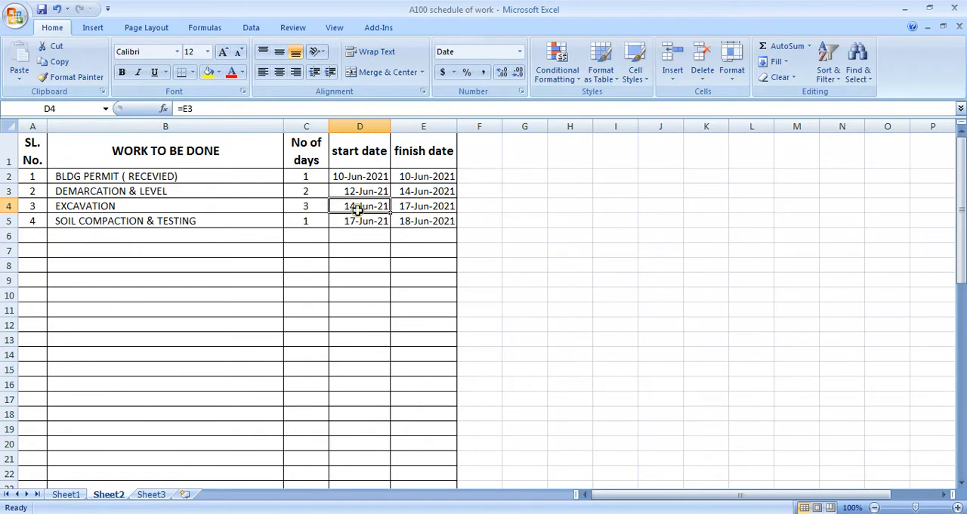
click(423, 205)
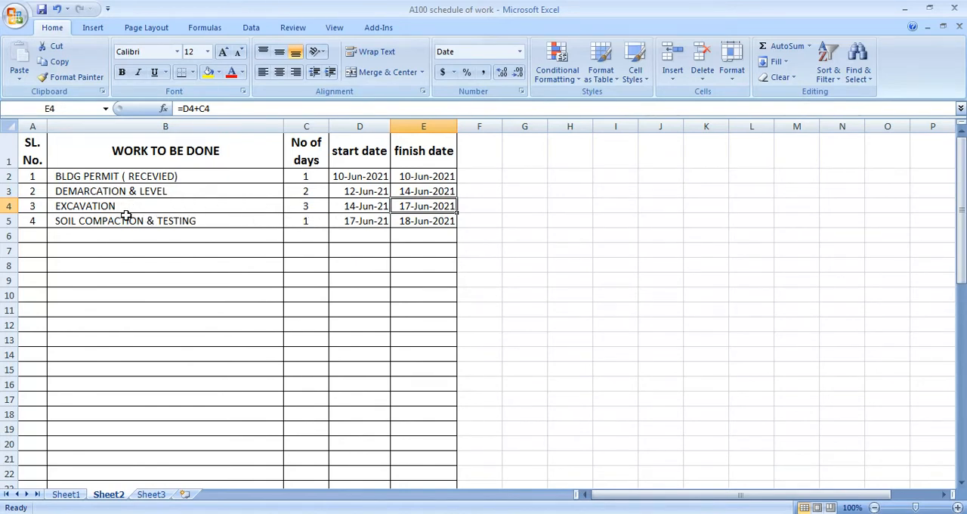
click(340, 224)
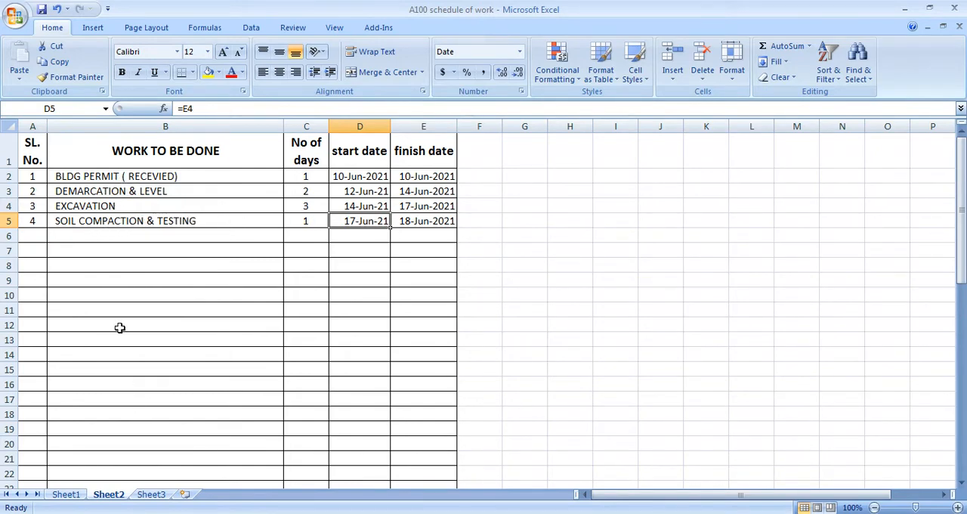
Step: Switch to Sheet1 and look through the complete work schedule with its durations, start dates and finish dates
click(66, 495)
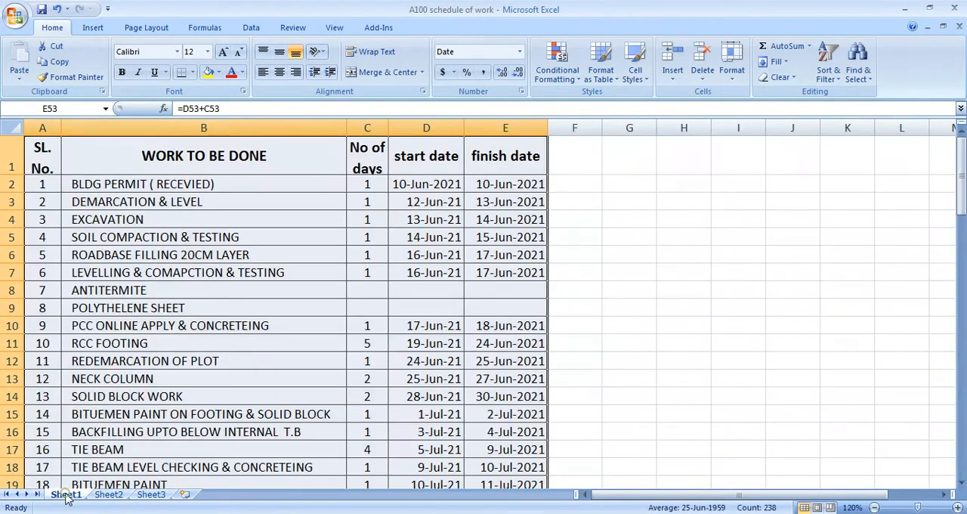
click(238, 196)
scroll(253, 190, down, 1)
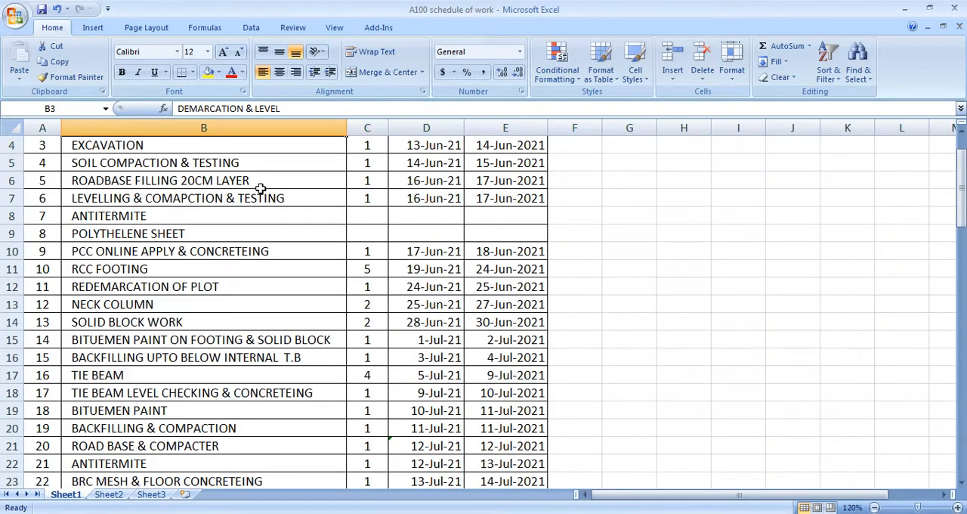
scroll(133, 218, up, 1)
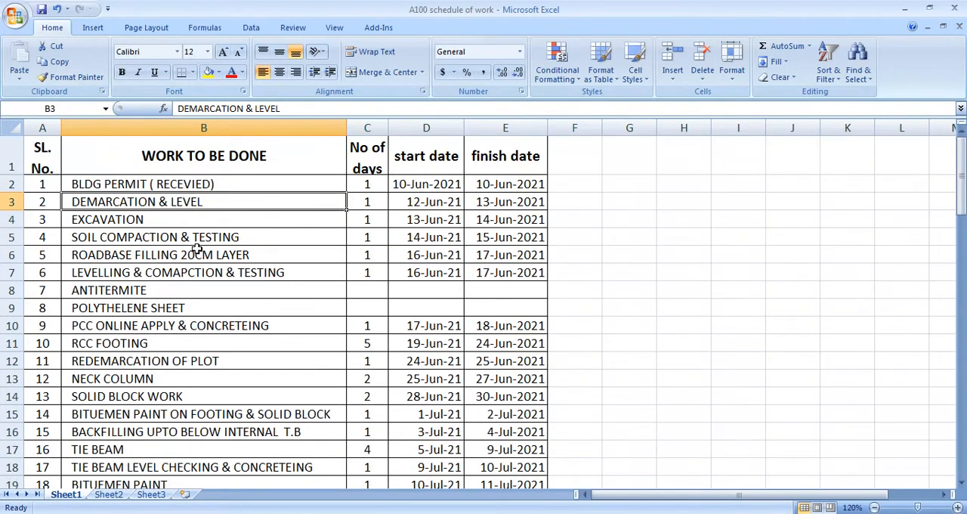
scroll(195, 249, down, 1)
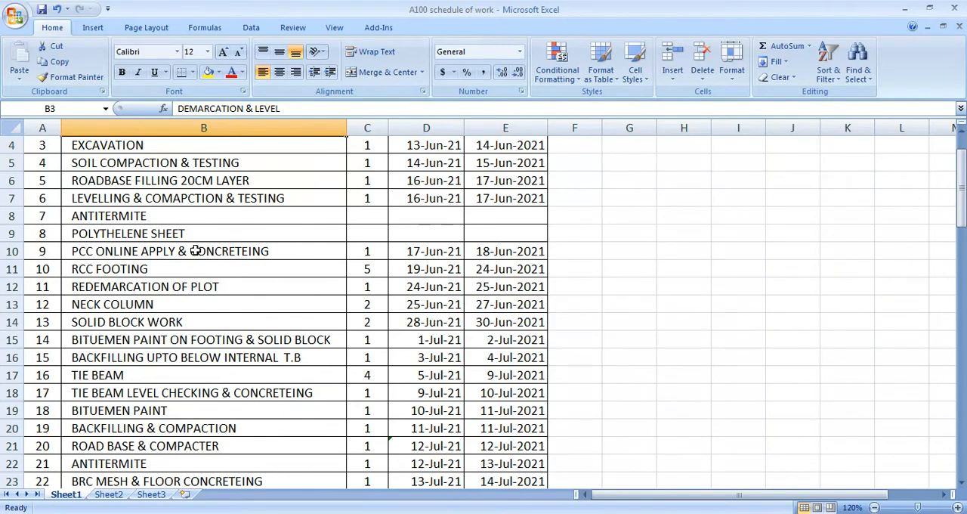
scroll(151, 250, up, 1)
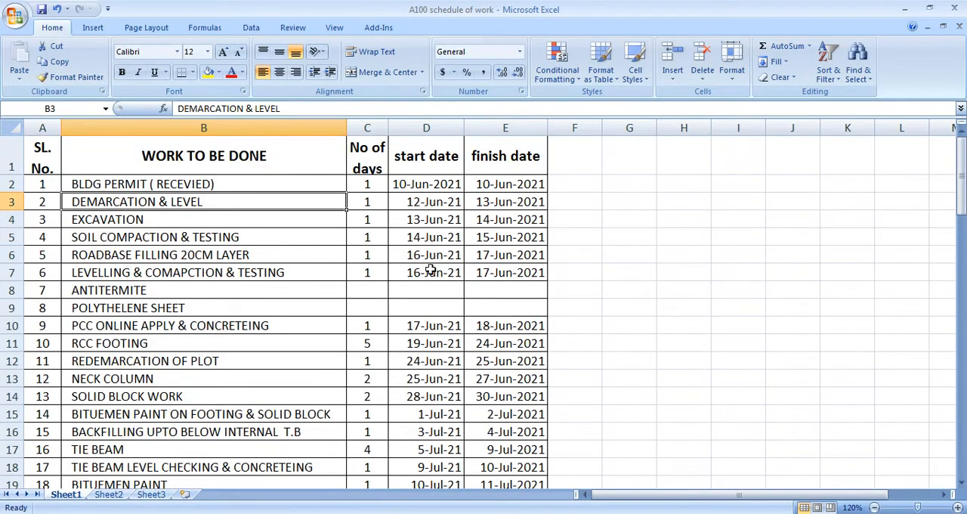
scroll(367, 256, down, 1)
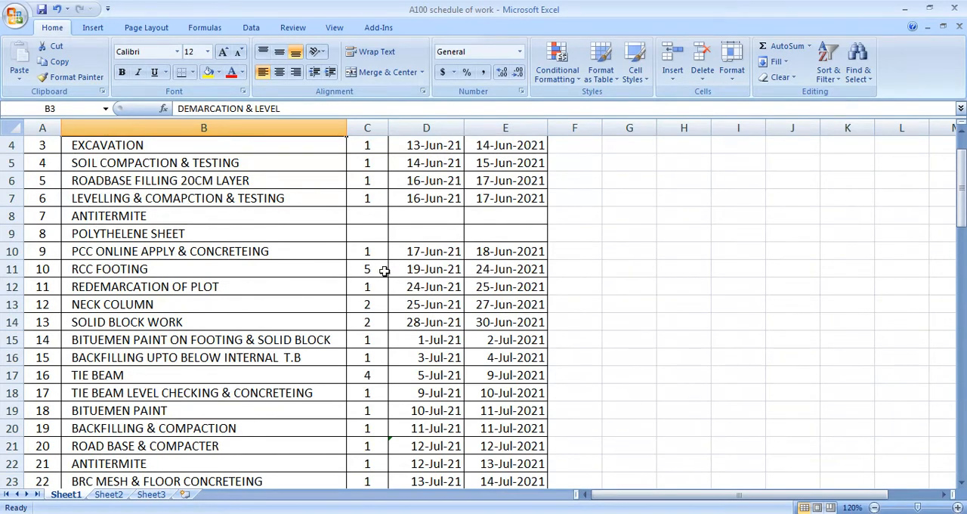
scroll(387, 285, up, 1)
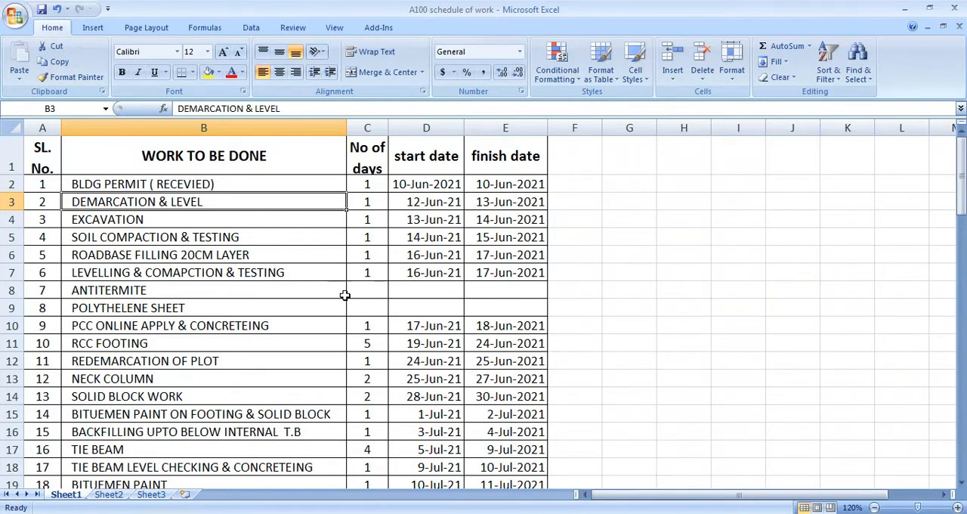
click(325, 513)
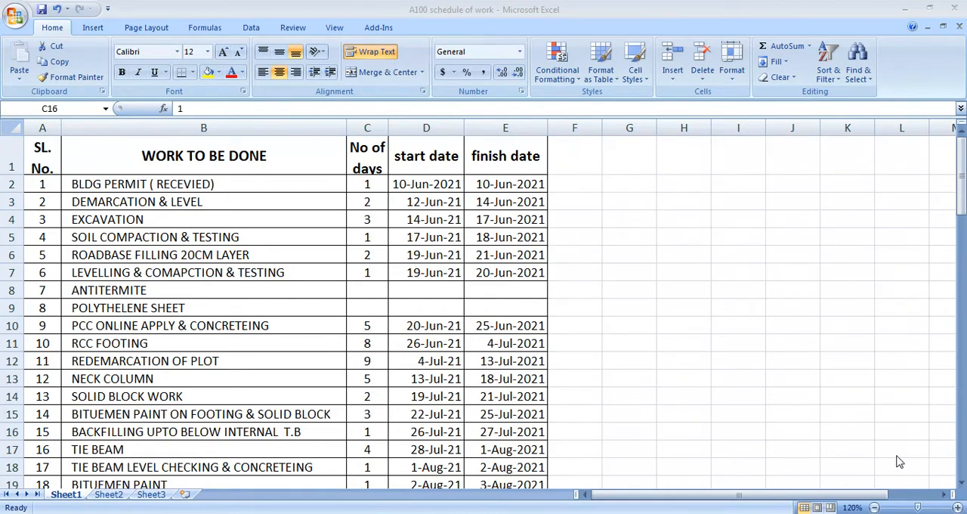
click(898, 448)
click(582, 198)
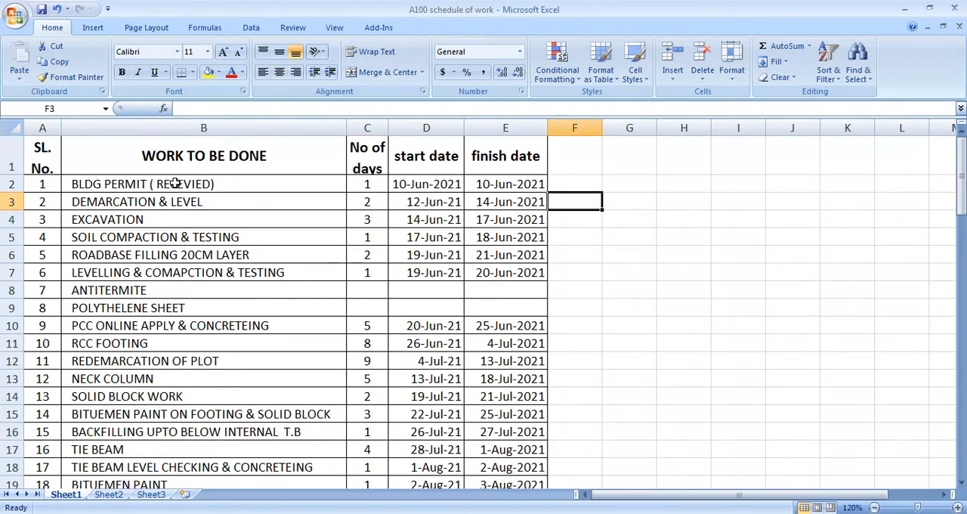
scroll(173, 231, down, 2)
scroll(212, 250, down, 2)
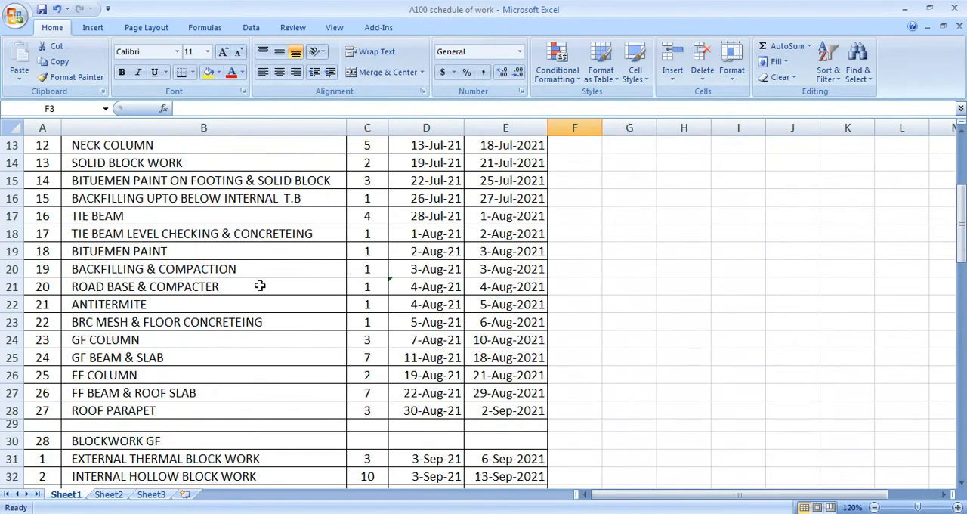
scroll(260, 285, up, 4)
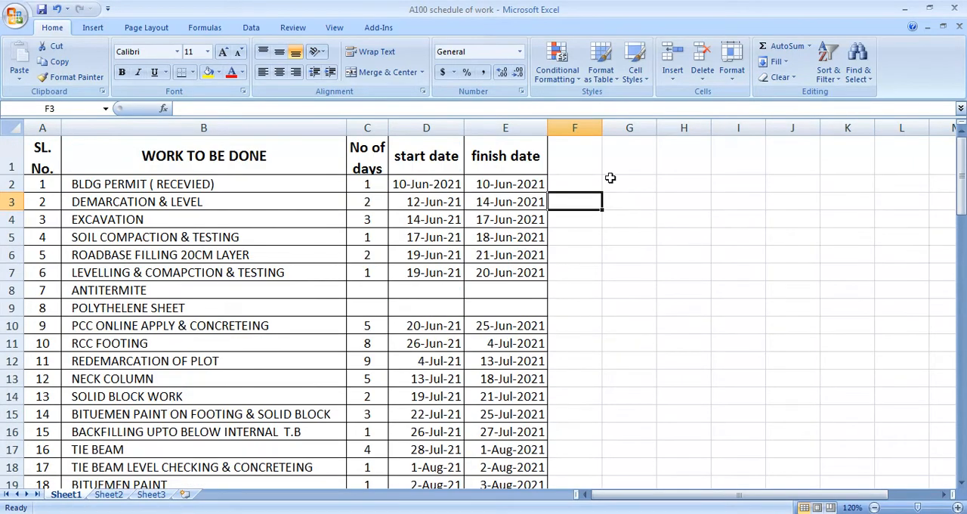
Step: Enter the date 01-06-2021 in cell F2, beside the finish date of the BLDG PERMIT row
click(590, 179)
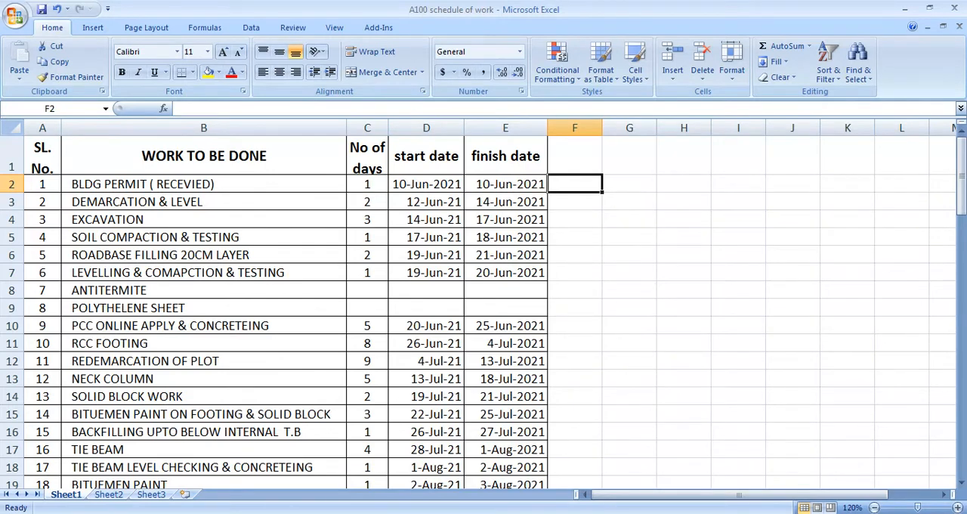
right_click(576, 189)
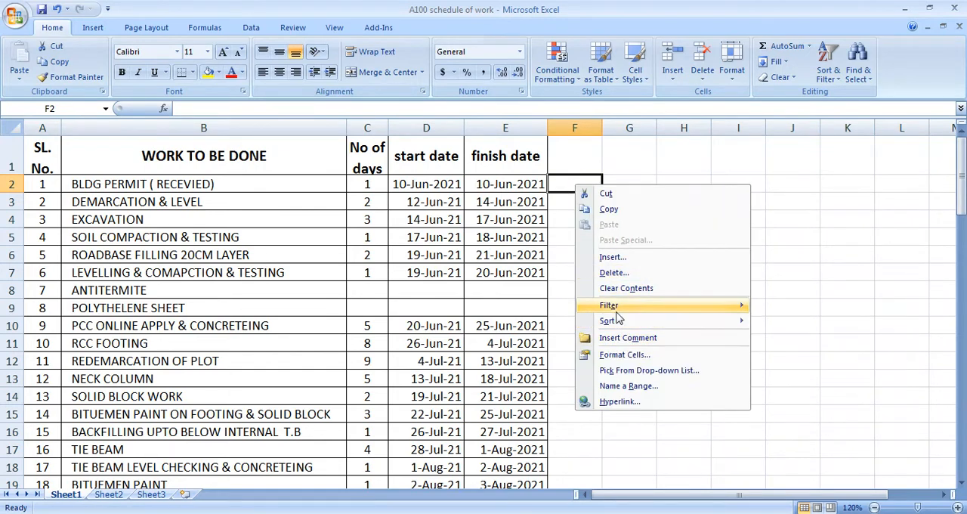
click(562, 183)
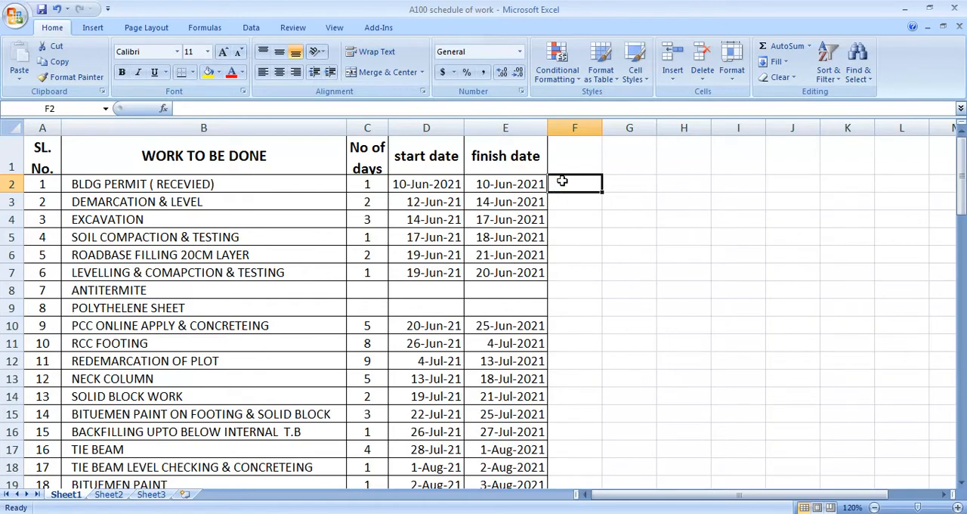
text(01)
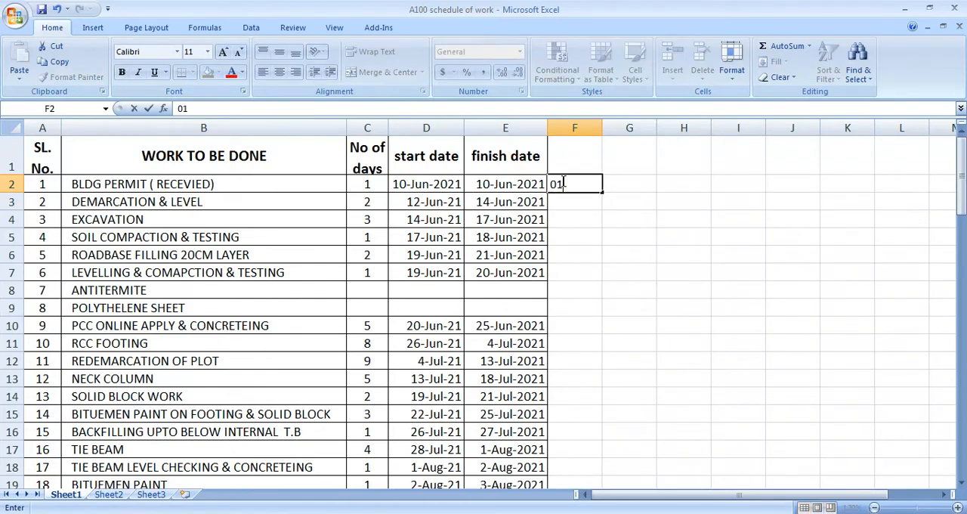
text(-06-2021)
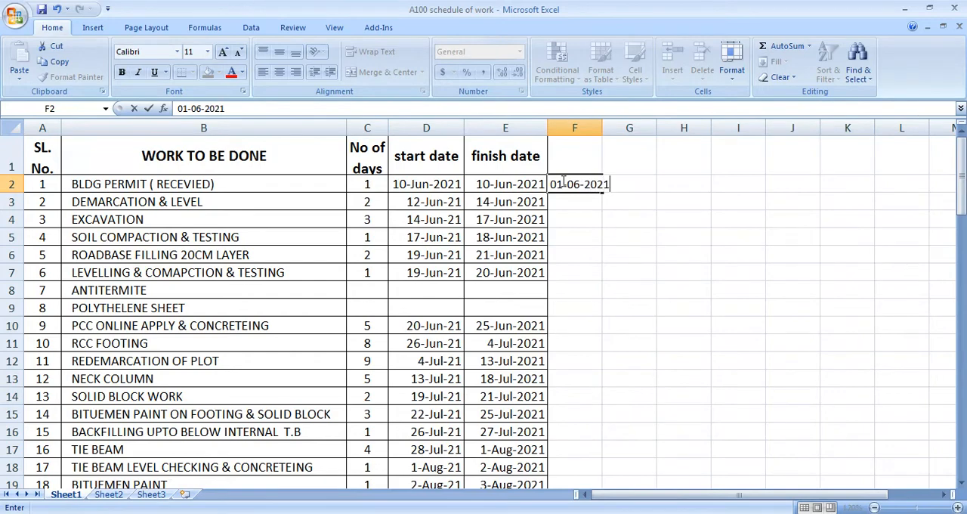
key(Return)
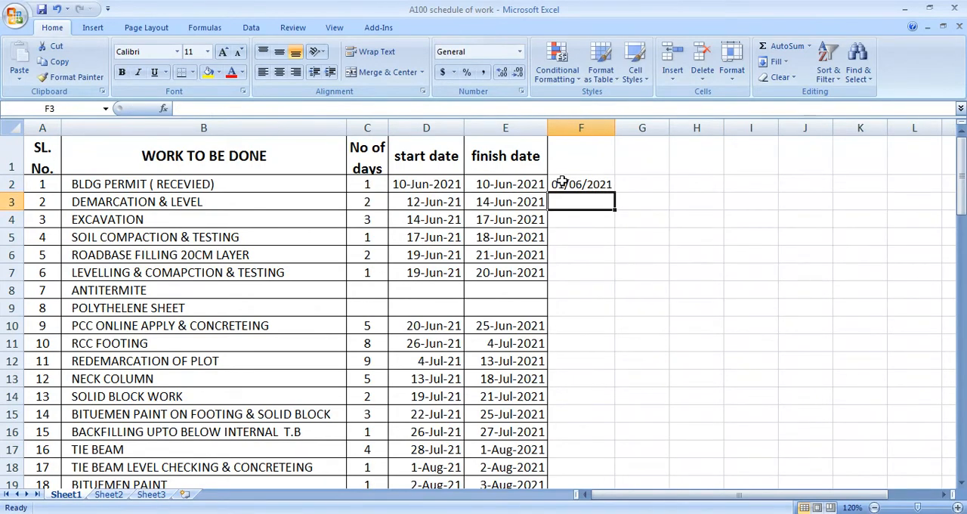
Step: Apply the custom number format DD-MM to the date in cell F2
click(564, 184)
right_click(598, 191)
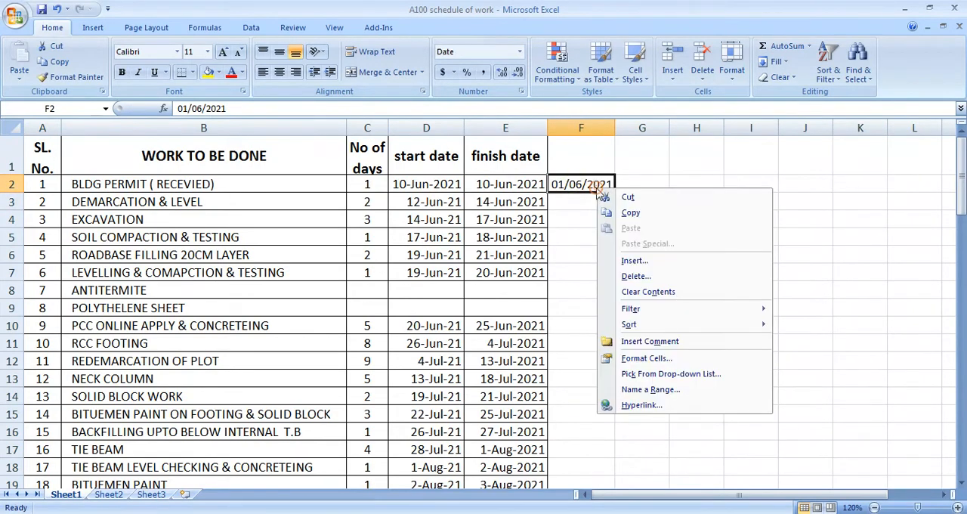
click(598, 184)
click(625, 185)
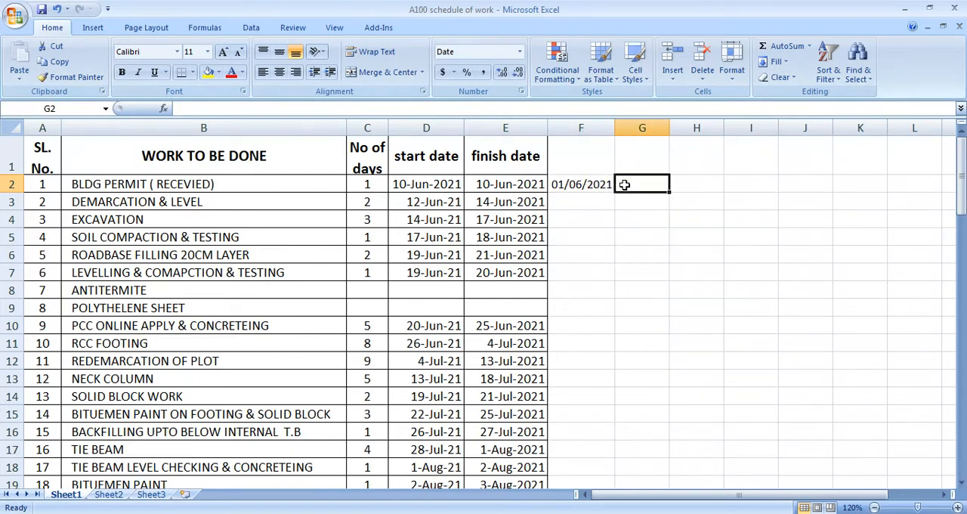
right_click(597, 185)
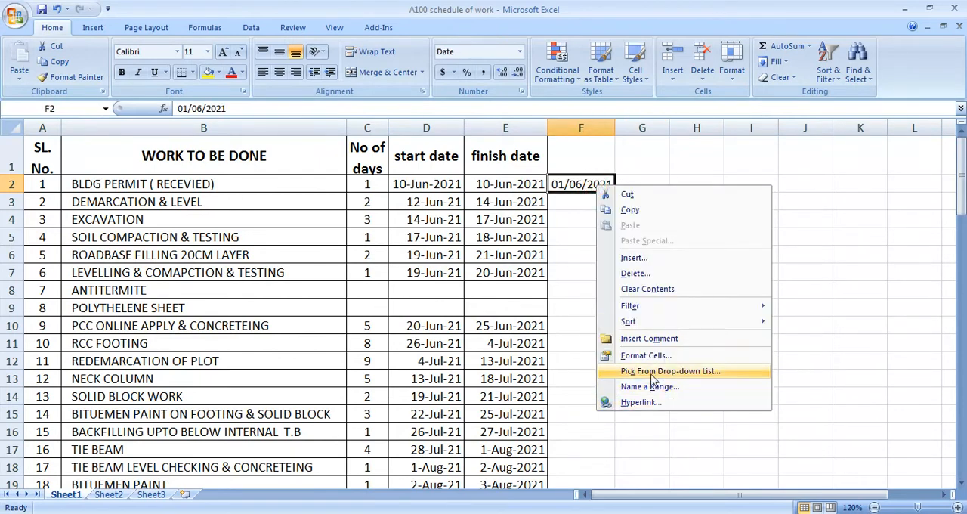
click(627, 355)
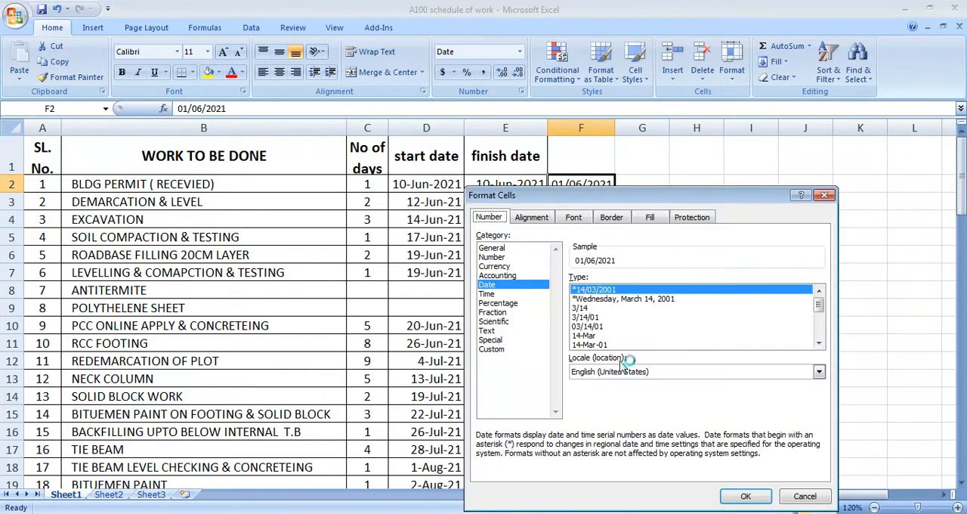
click(523, 347)
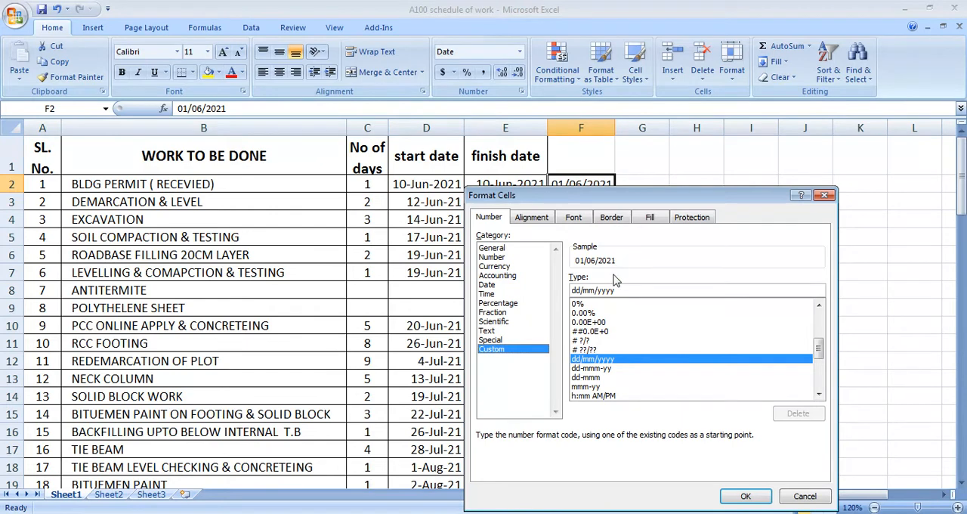
drag(615, 290, 572, 297)
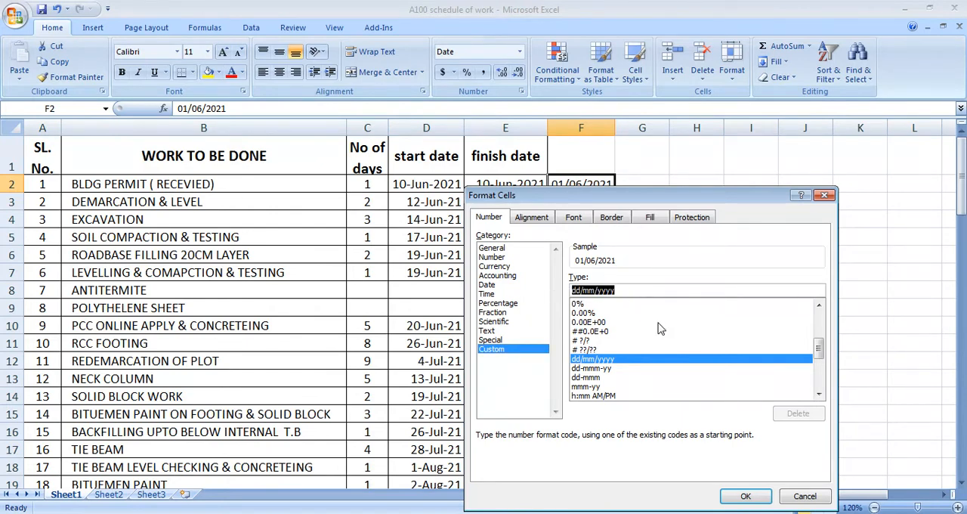
text(DD-MM)
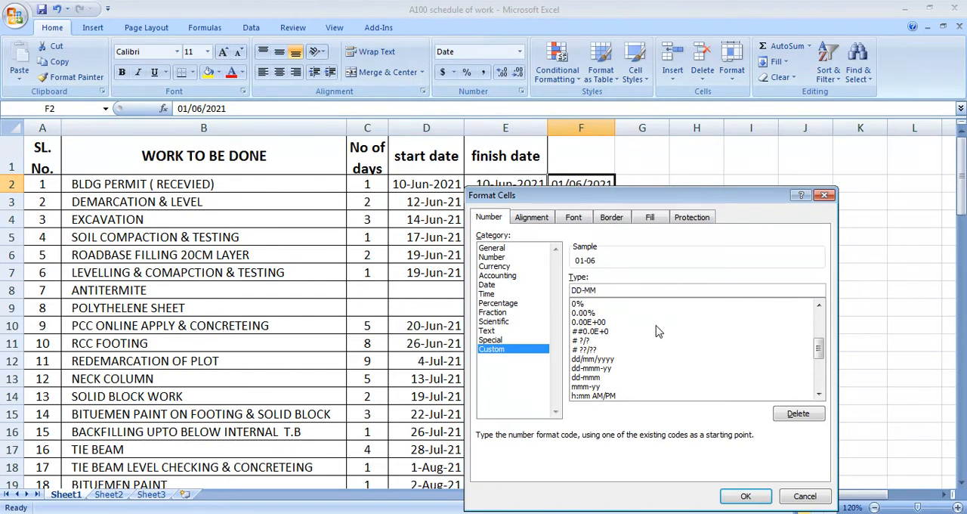
click(744, 496)
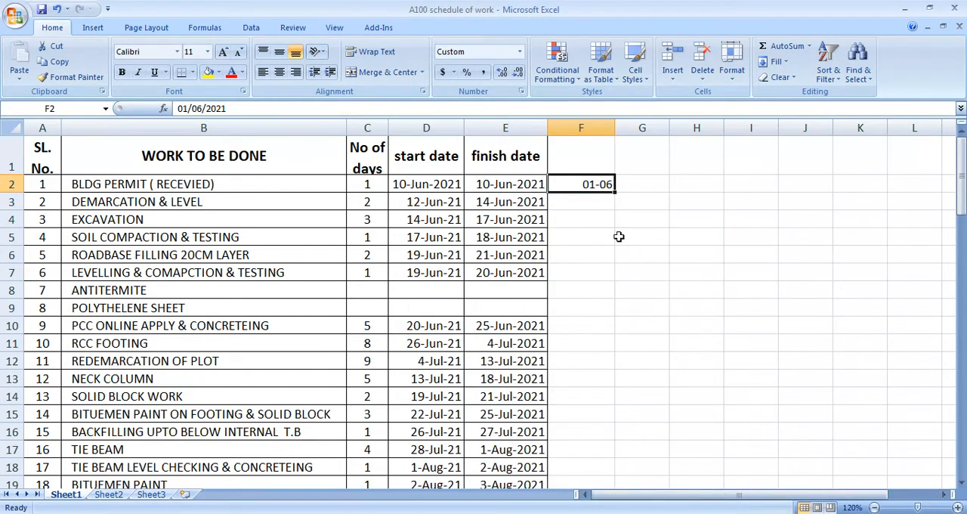
Step: Enter the formula =F2+1 in cell G2 to produce the next day's date
click(594, 217)
click(588, 188)
click(629, 185)
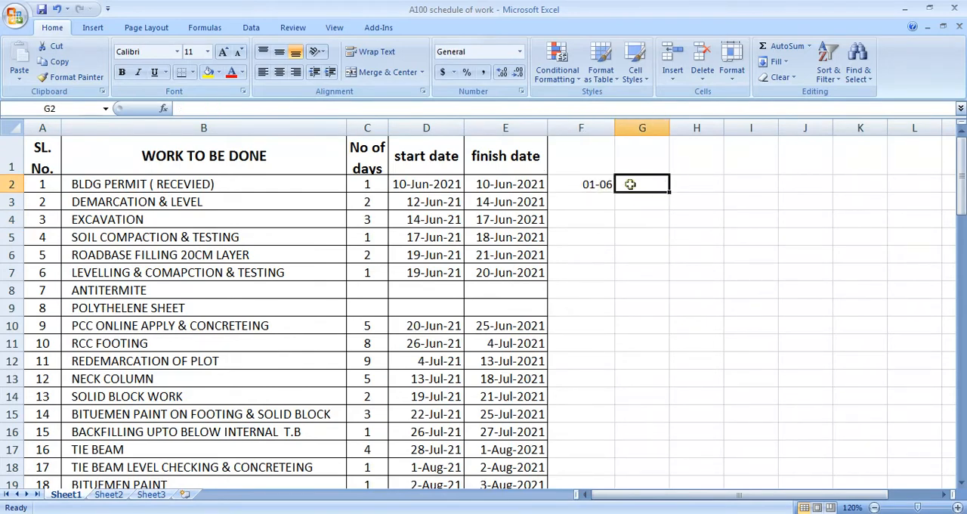
text(=)
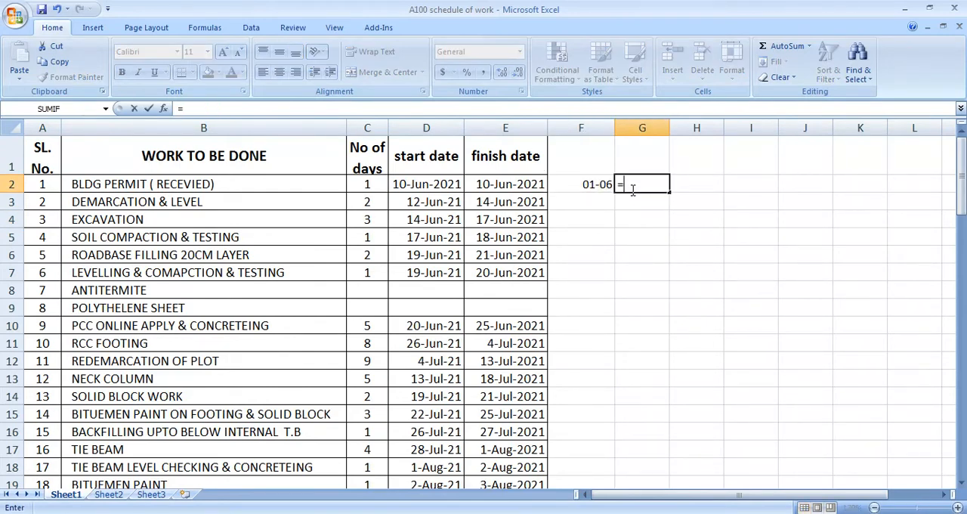
click(594, 185)
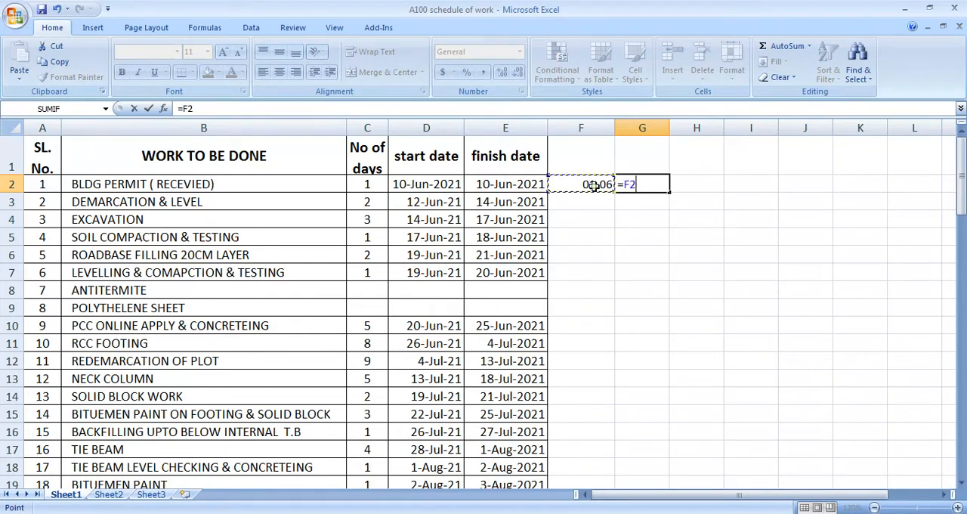
text(+1)
key(Return)
click(636, 182)
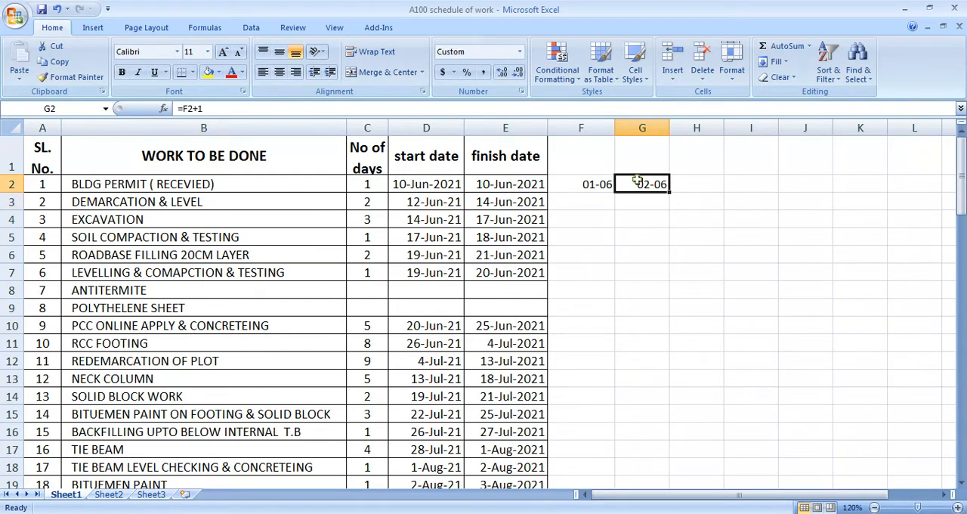
Step: Fill the next-day formula from G2 across row 2 until the dates reach 30-06
drag(669, 194, 888, 210)
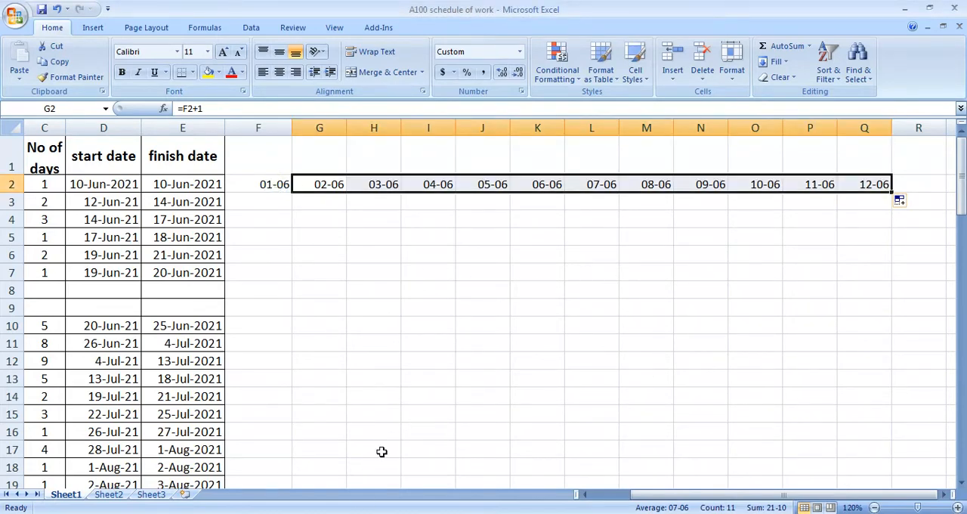
click(319, 513)
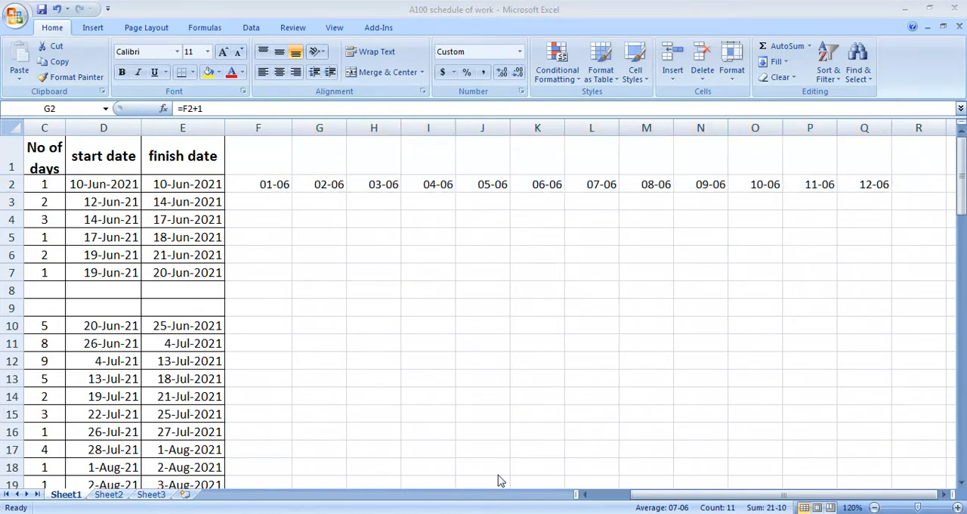
click(644, 198)
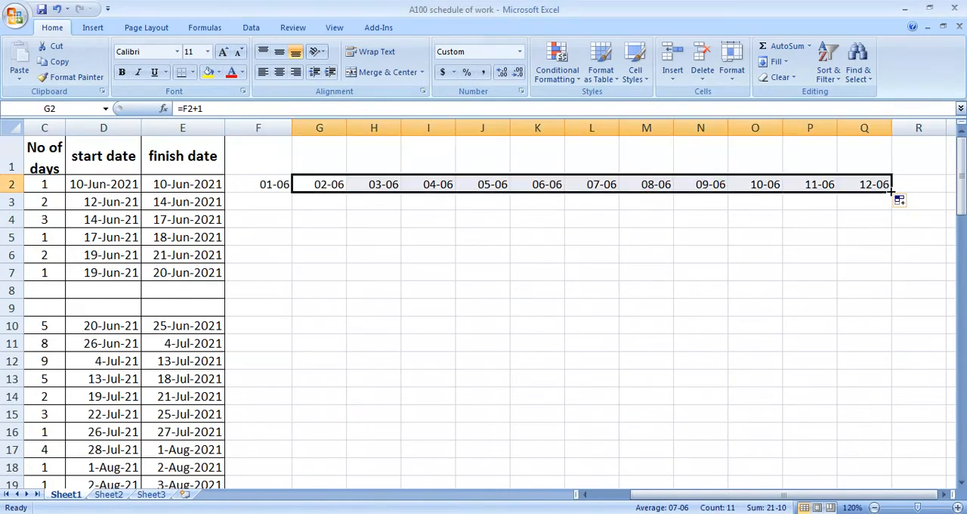
drag(892, 193, 618, 189)
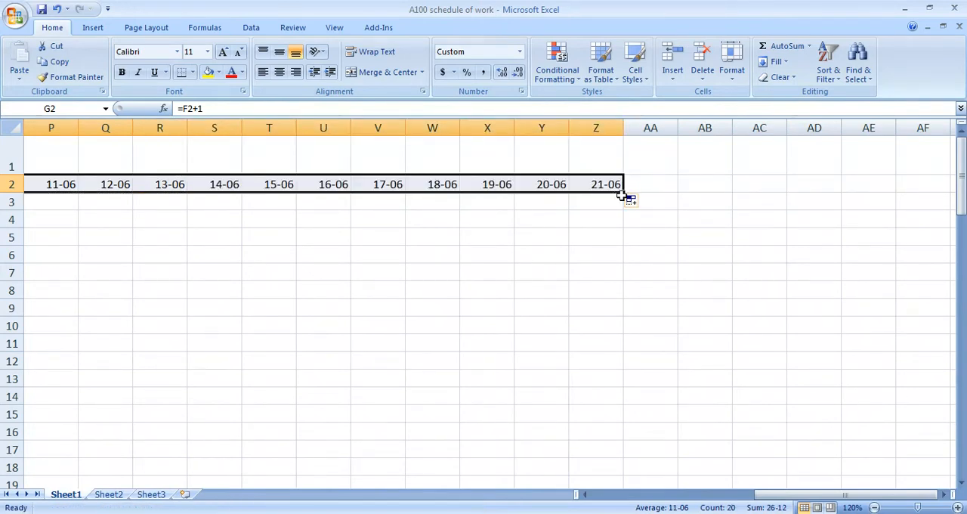
mouse_move(624, 192)
mouse_down()
mouse_move(917, 194)
mouse_move(963, 185)
mouse_move(613, 188)
mouse_move(631, 198)
mouse_move(426, 190)
mouse_move(548, 198)
mouse_move(528, 198)
mouse_up()
click(518, 212)
click(492, 184)
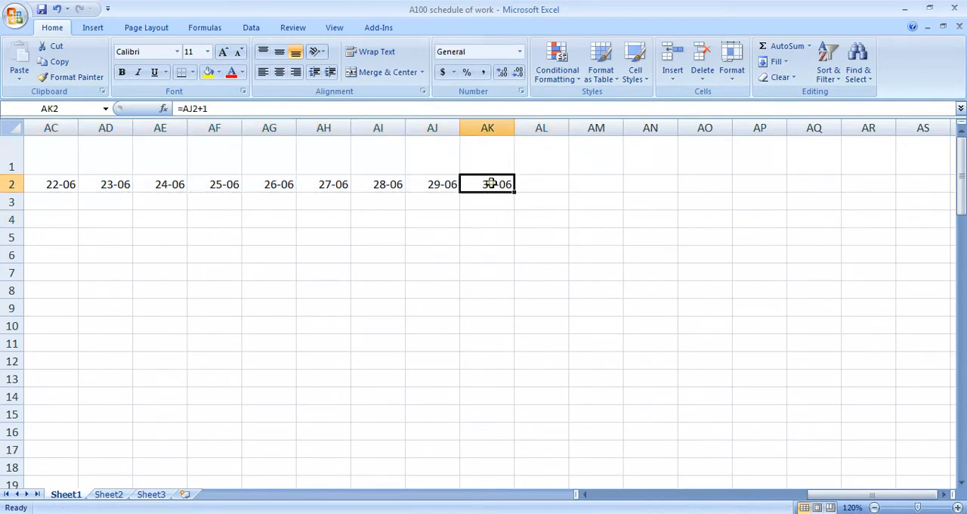
Step: Move the dates in H2:AK2 one column back so that they start in cell G2 directly after 01-06
middle_click(517, 238)
middle_click(444, 220)
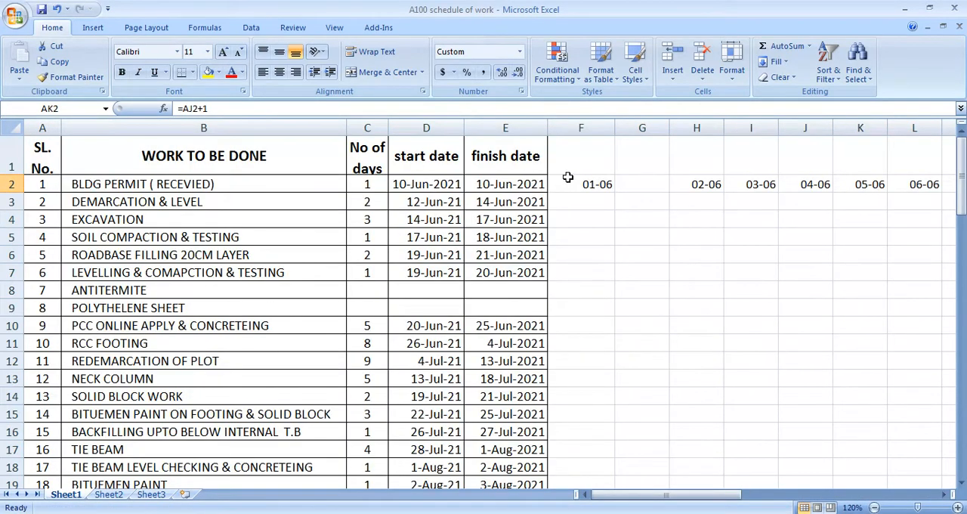
drag(687, 186, 881, 194)
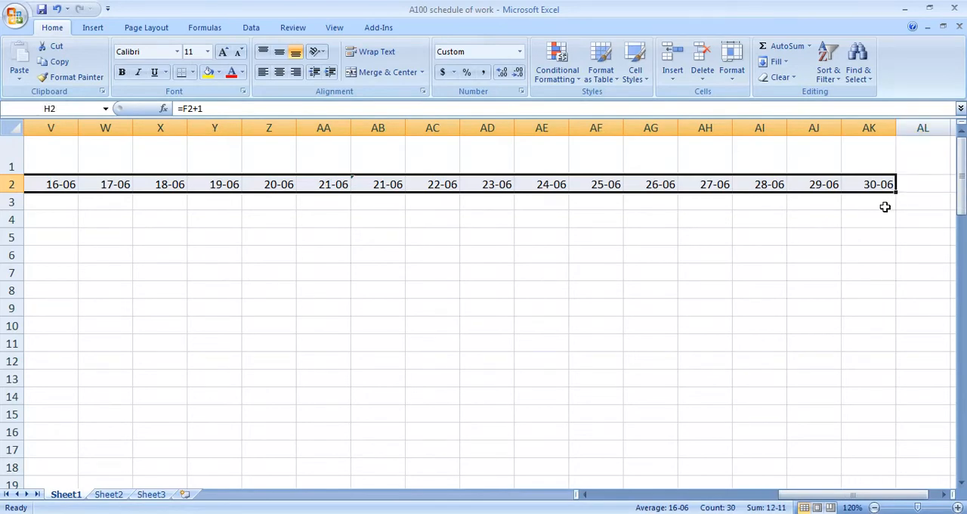
key(ctrl+BackSpace)
key(ctrl+c)
click(320, 178)
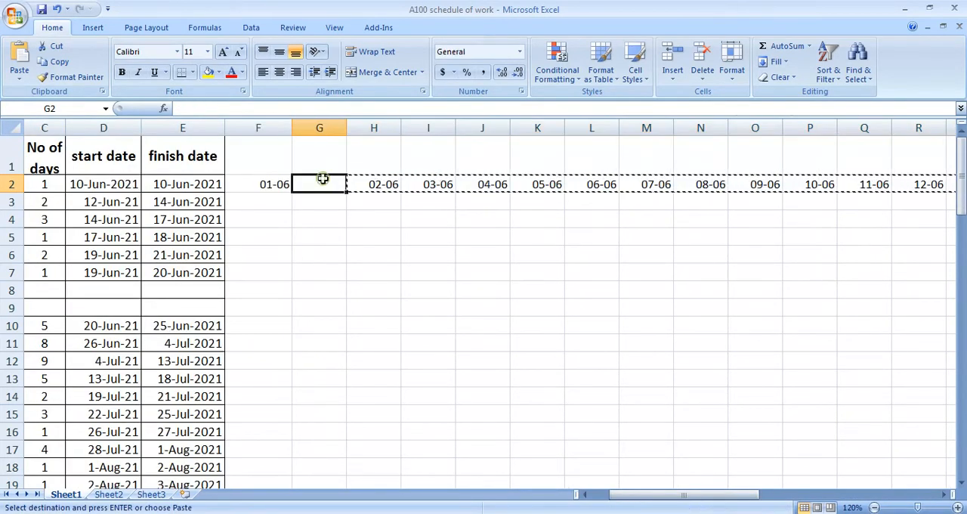
key(Return)
click(425, 277)
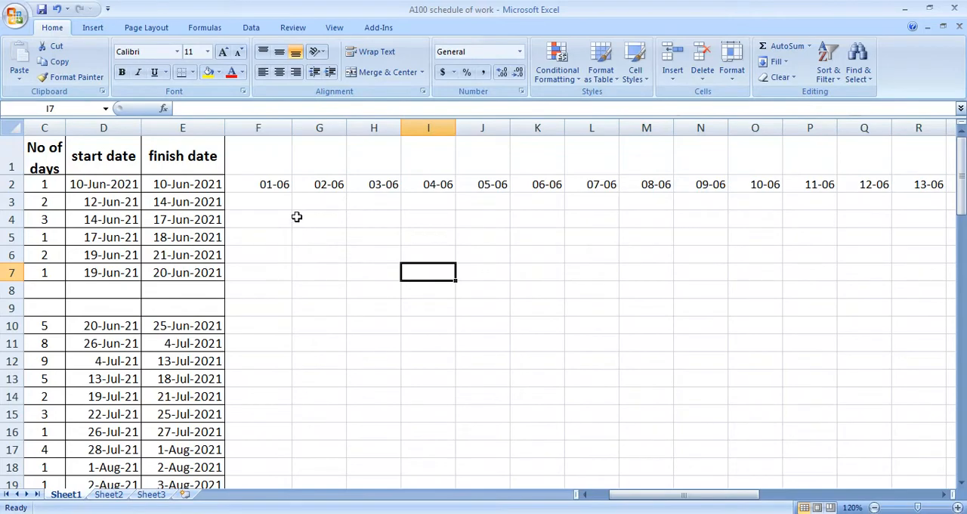
Step: Autofit the width of all columns in the sheet to their contents
scroll(485, 330, left, 2)
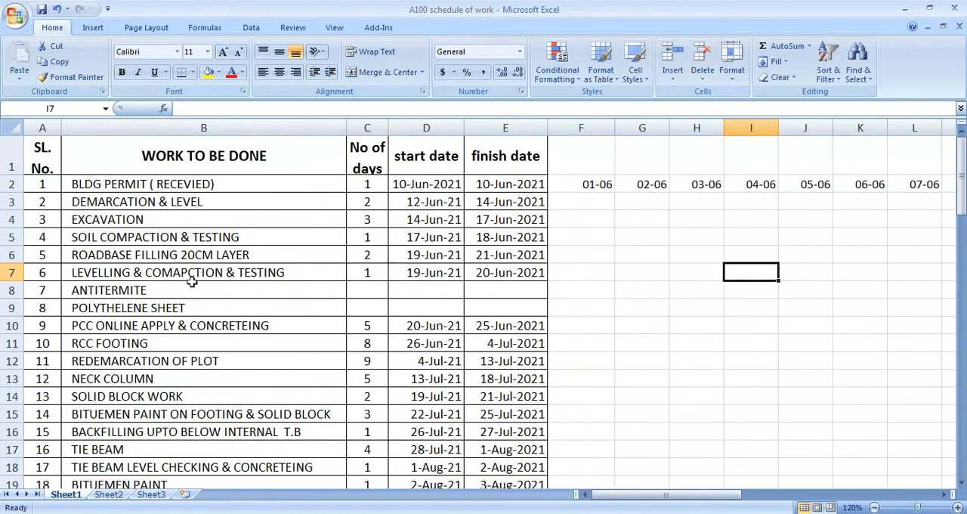
click(16, 128)
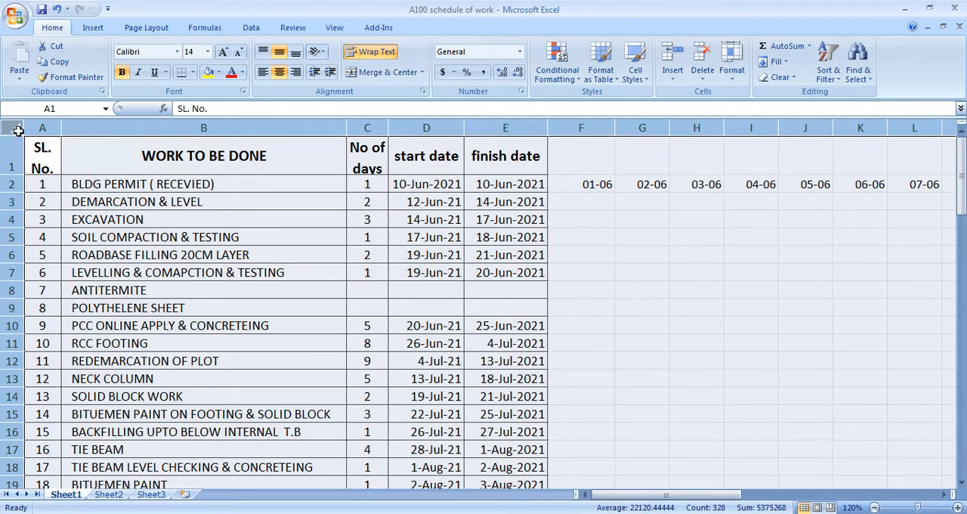
double_click(669, 127)
click(696, 127)
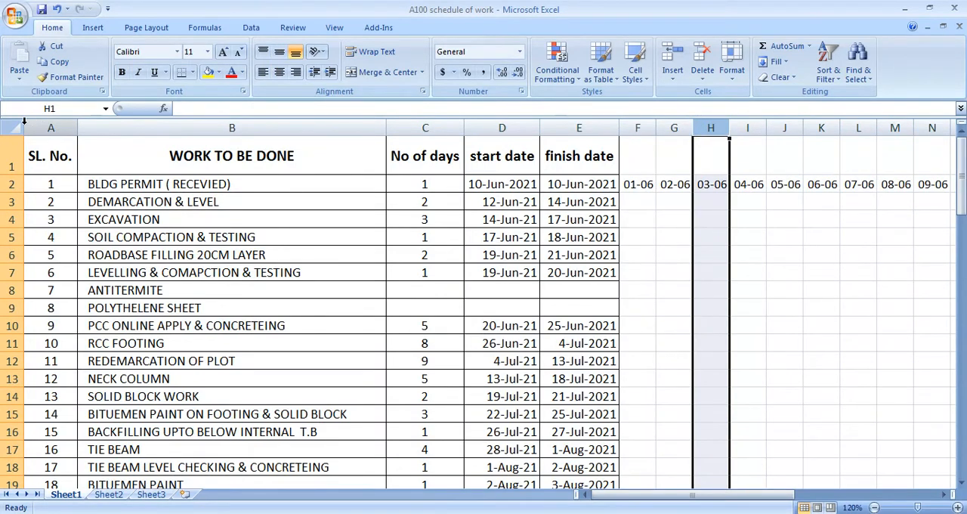
key(ctrl+a)
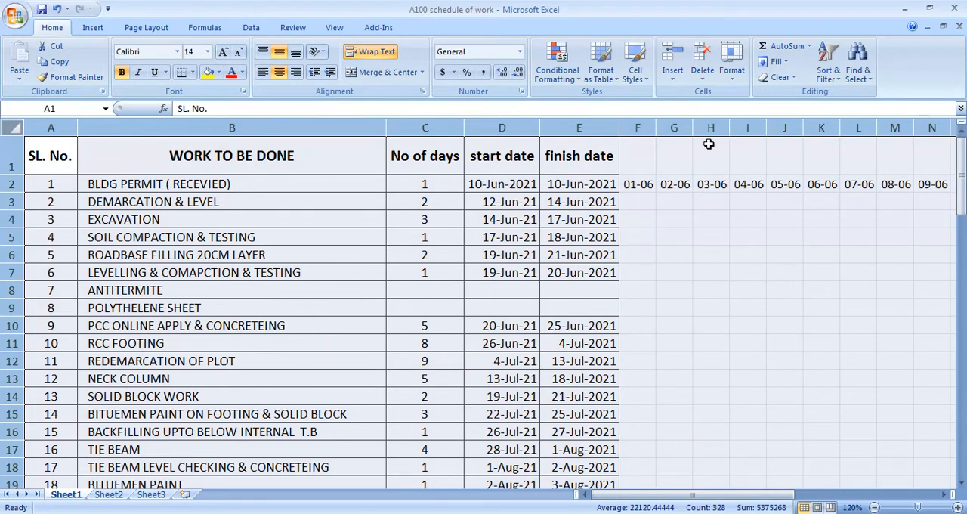
click(747, 241)
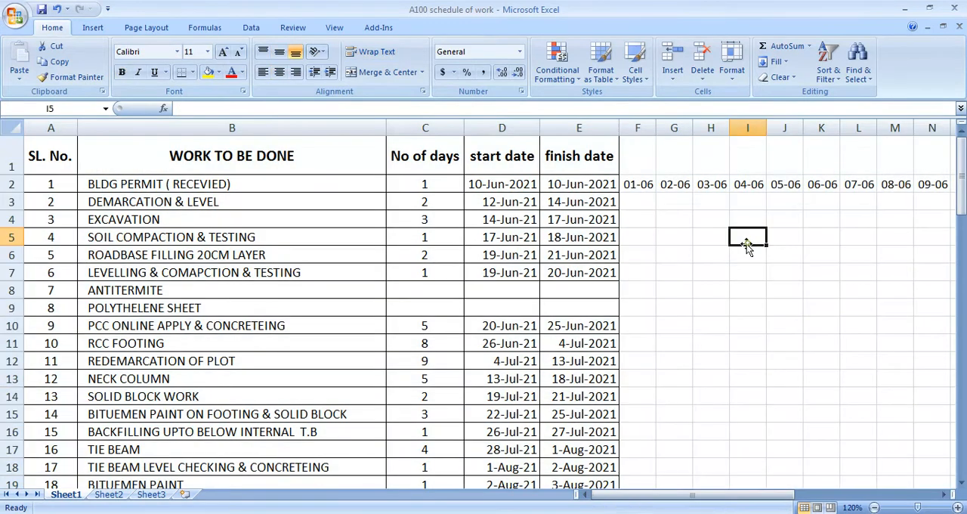
Step: Move the timeline dates from row 2 up into header row 1 so that they start in cell F1
click(643, 206)
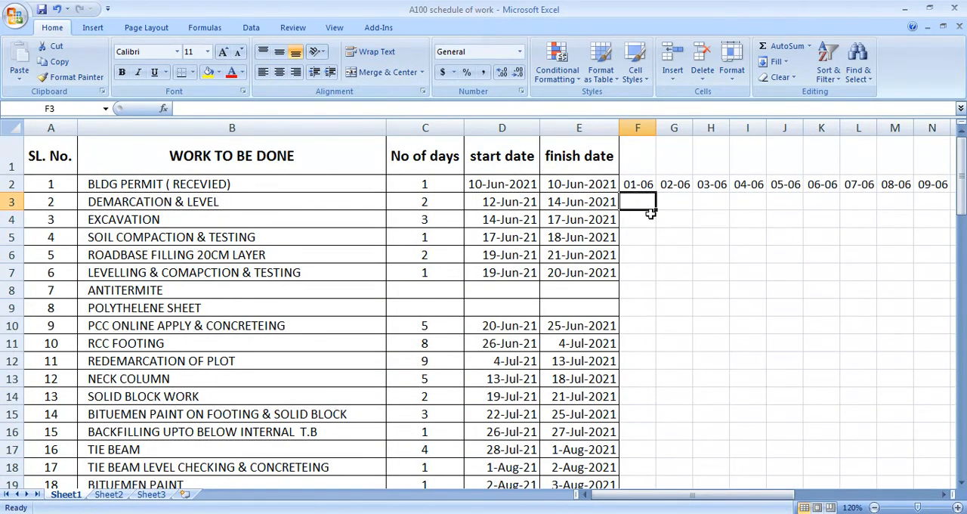
drag(639, 186, 835, 185)
key(ctrl+c)
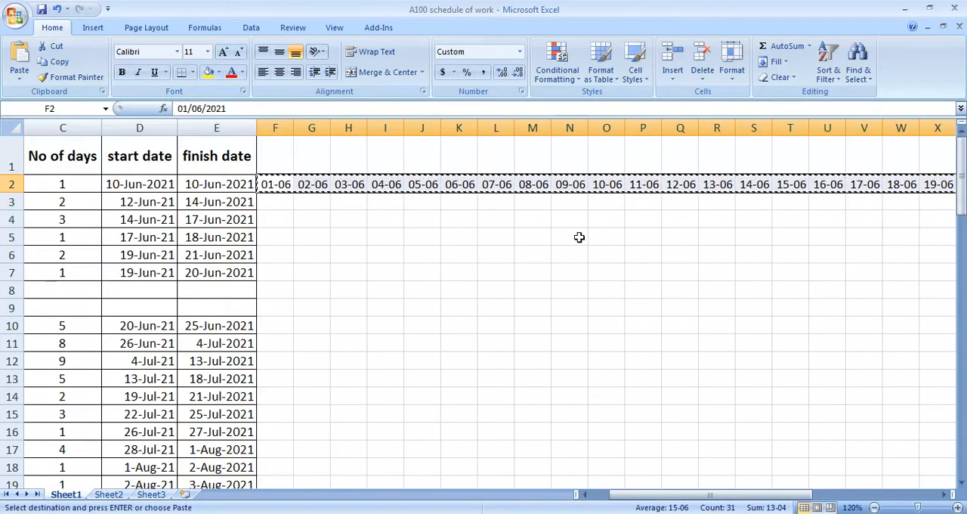
click(273, 156)
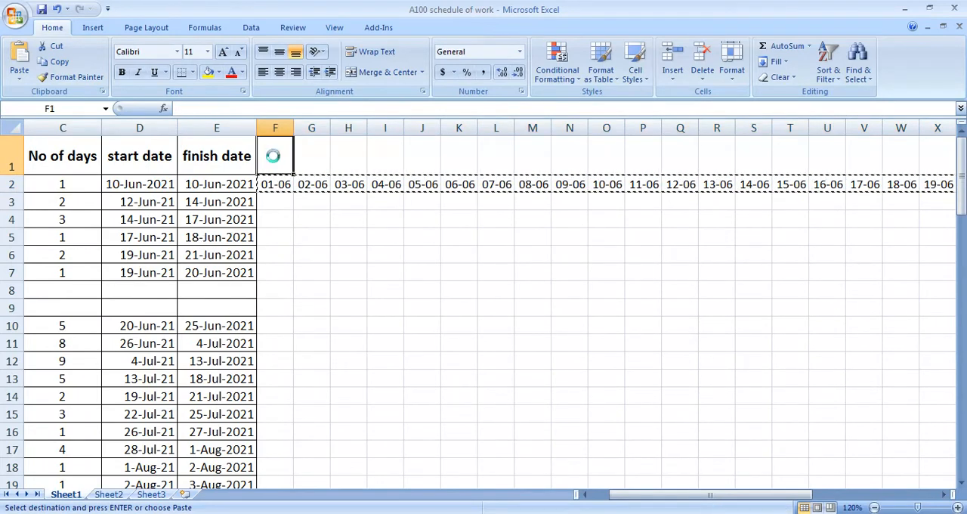
key(ctrl+v)
click(375, 215)
Step: Start an IF formula in cell F2 containing an AND test whose first condition is F1>=D2
click(280, 192)
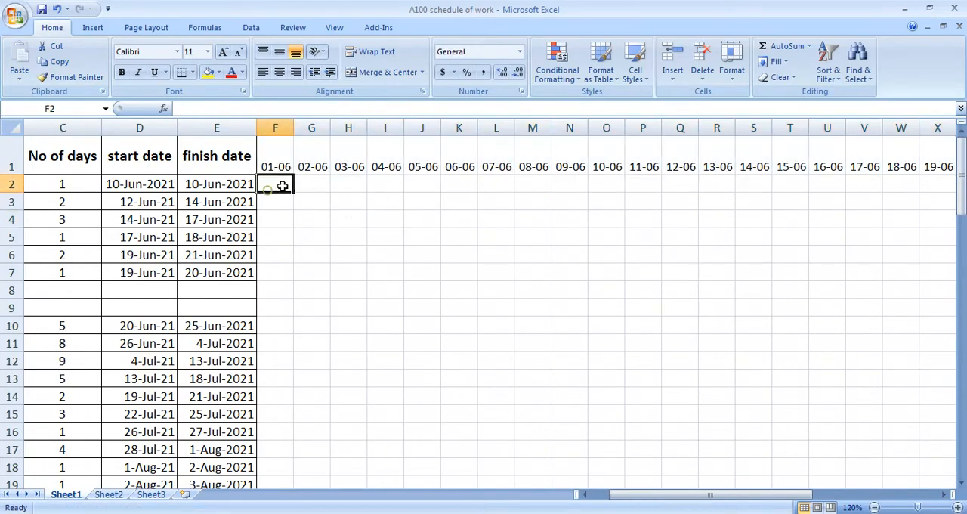
scroll(348, 199, left, 2)
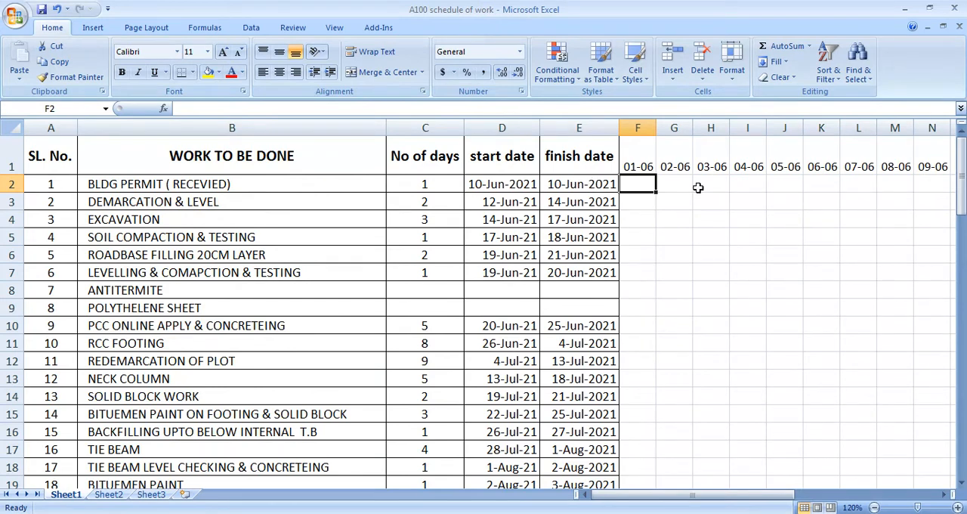
text(=)
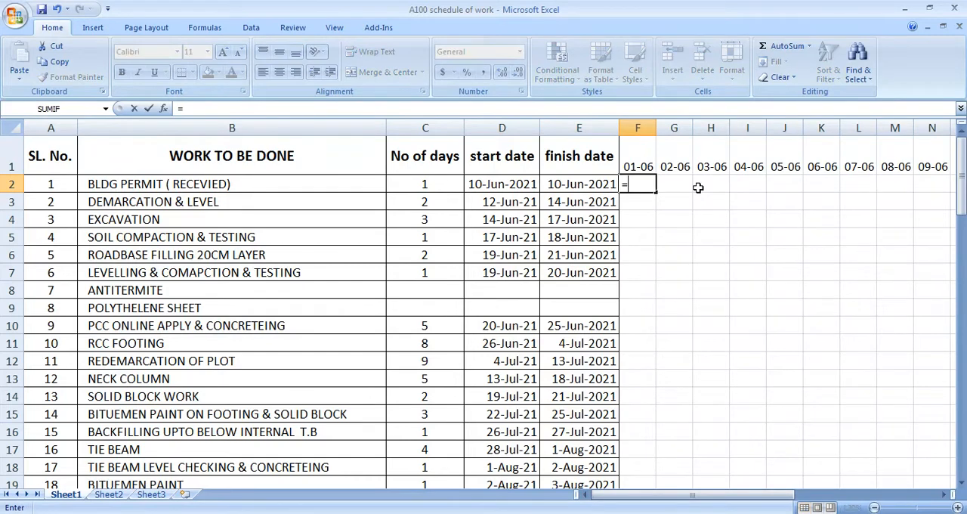
text(if)
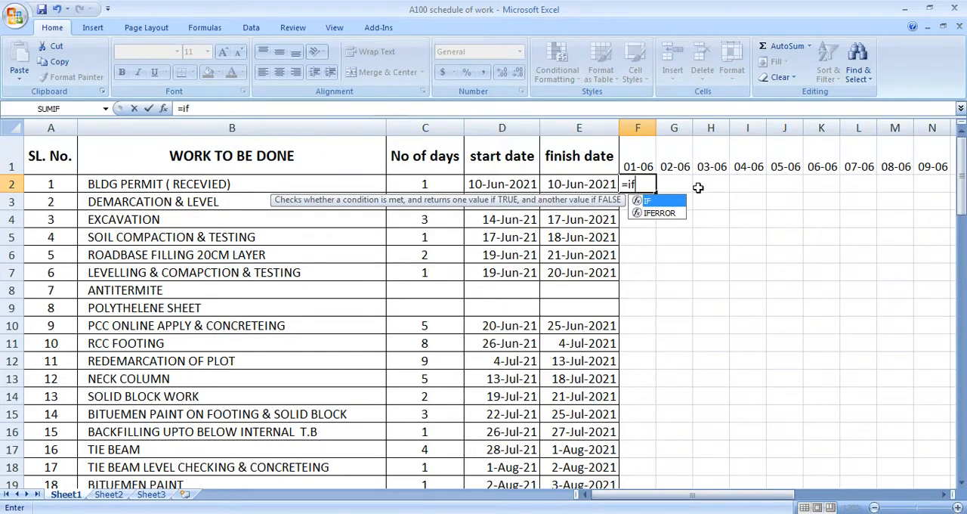
text(()
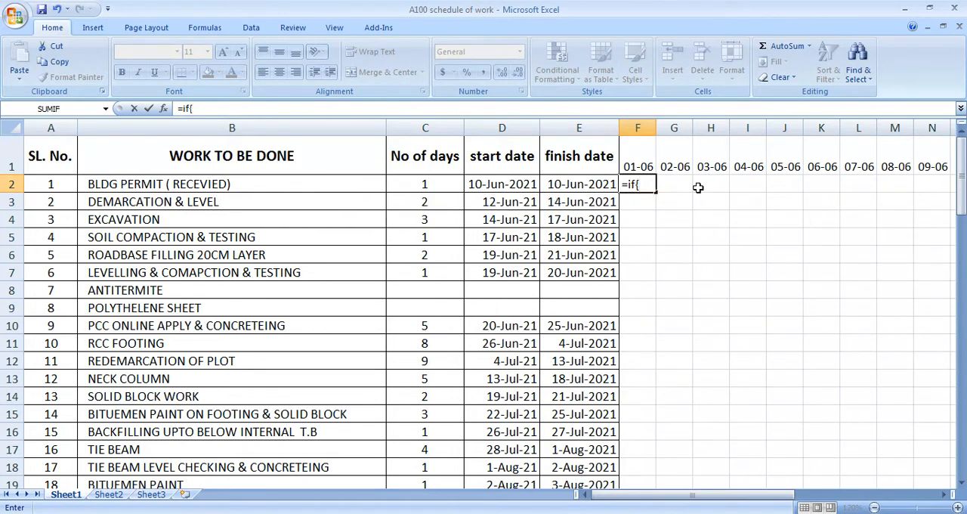
text(and()
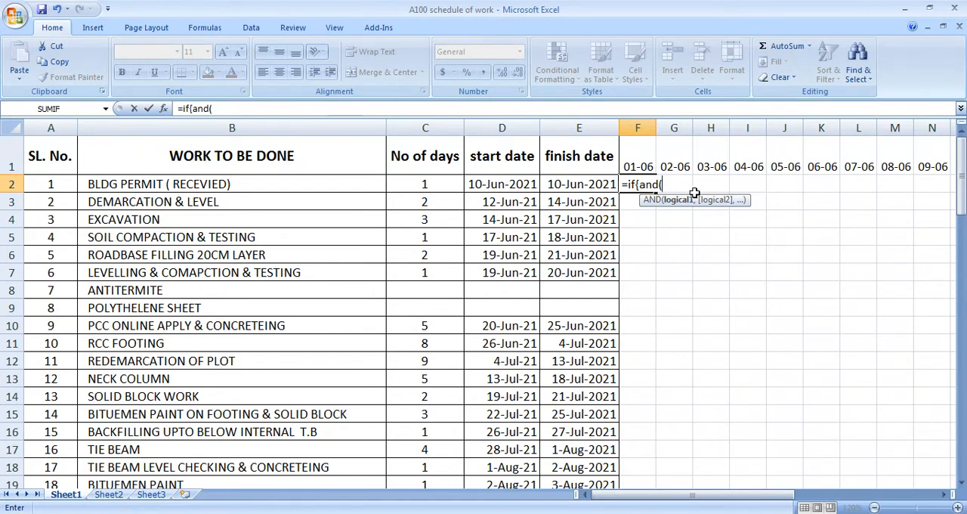
click(634, 165)
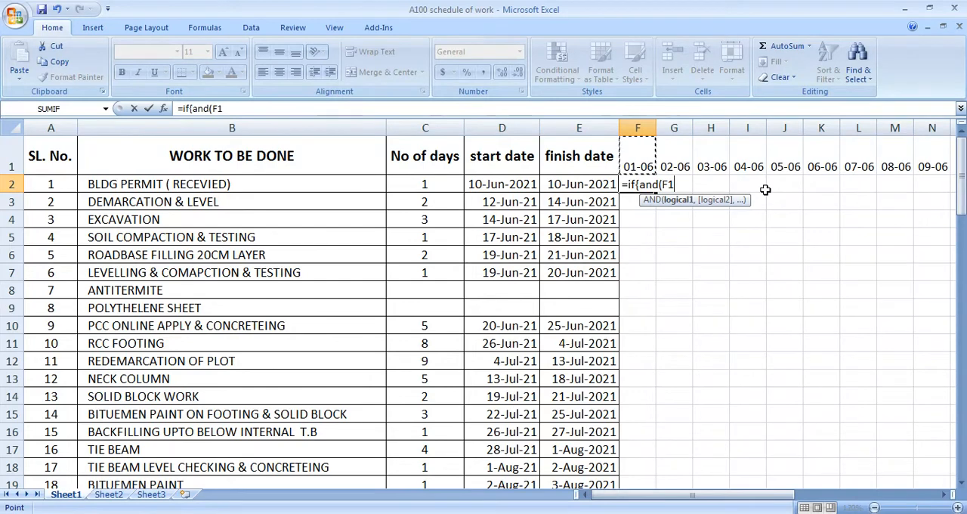
text(>=)
click(509, 186)
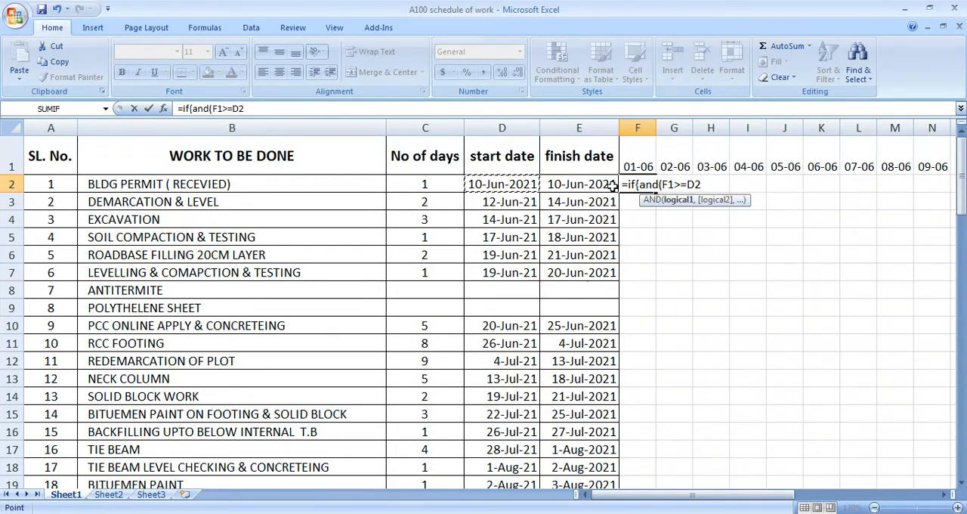
Step: Add D2<=E2 as the second condition of the AND test in the F2 formula
text(,)
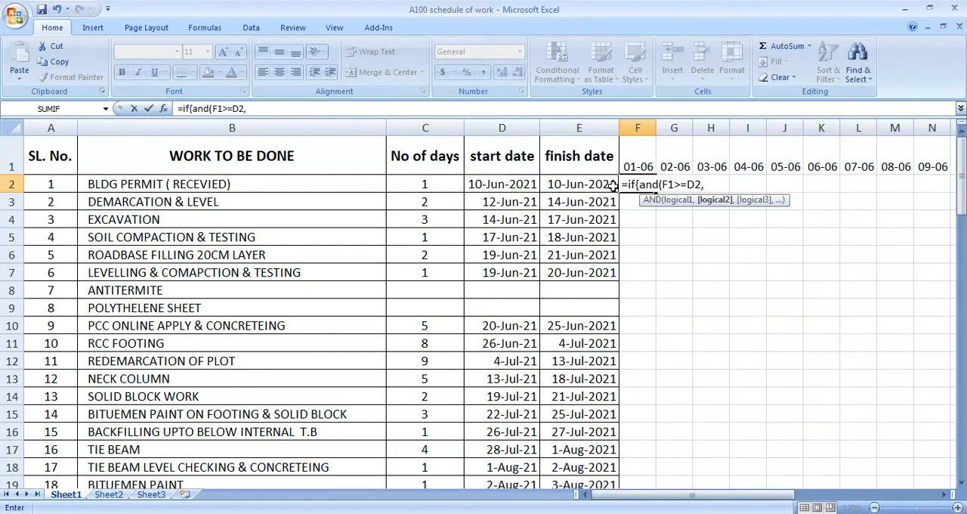
click(519, 181)
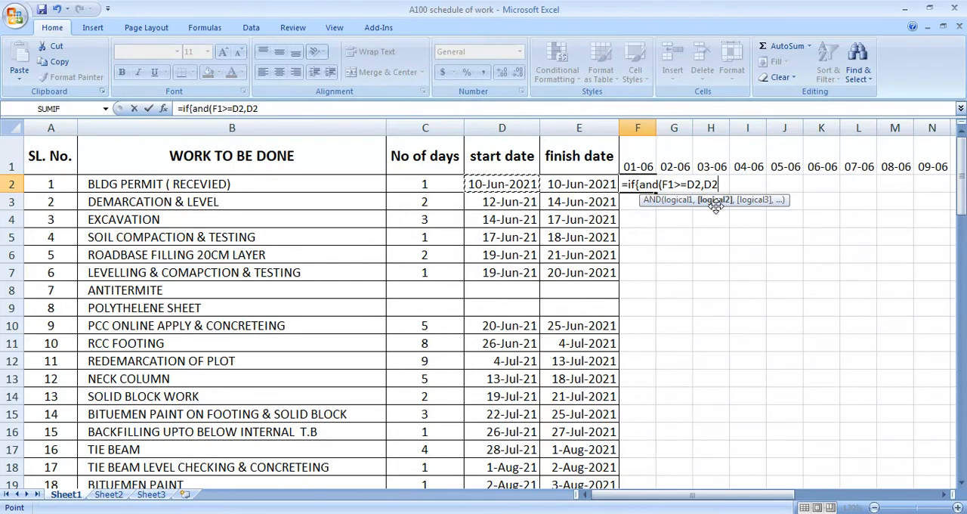
text(<=)
click(601, 186)
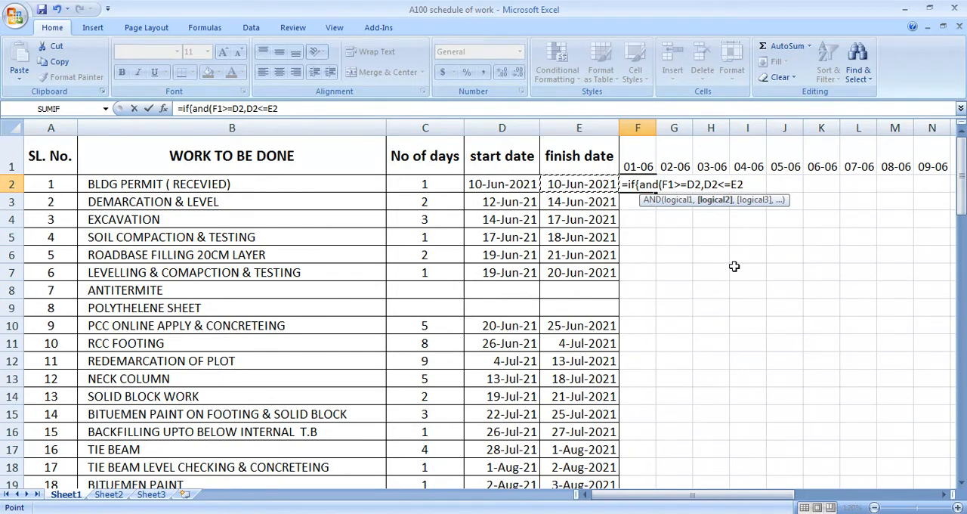
Step: Complete the F2 formula so that it returns "ok" when both conditions are met and an empty text otherwise, and submit it
text(),")
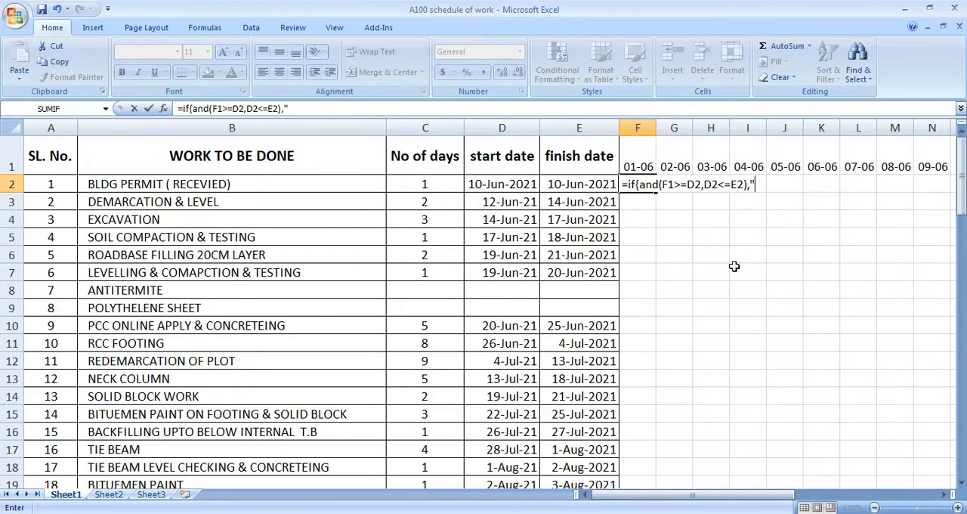
text(ok",""))
key(Return)
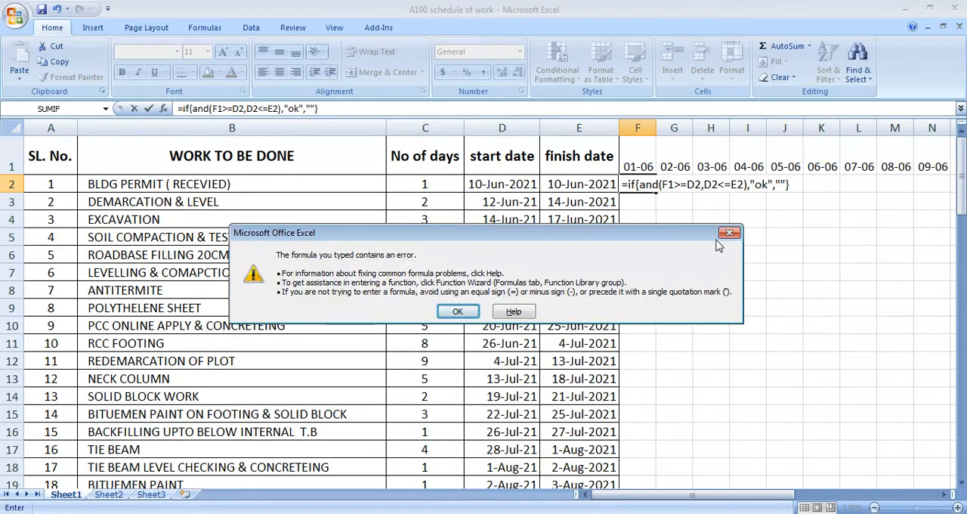
click(729, 232)
Step: Make the first condition in the F2 formula use mixed references so that it reads F$1>=$D2
click(678, 184)
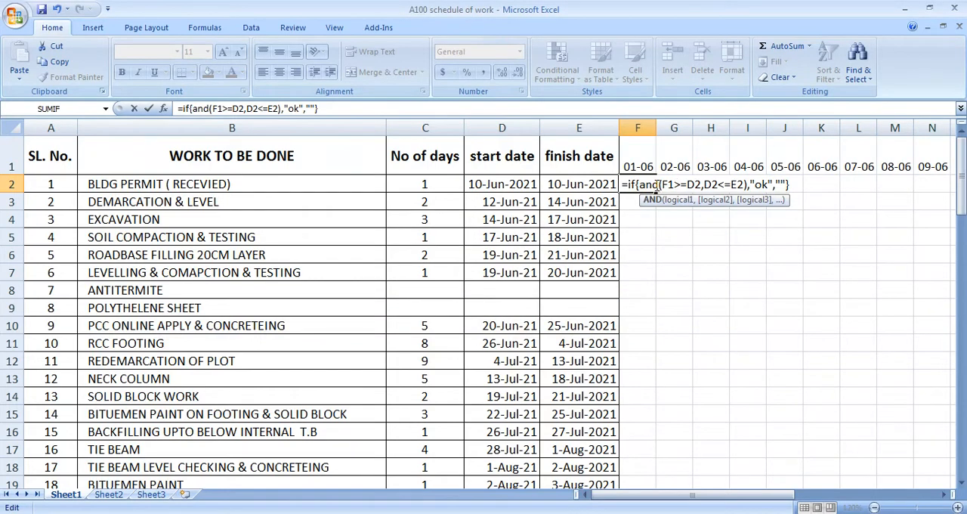
click(671, 183)
text($)
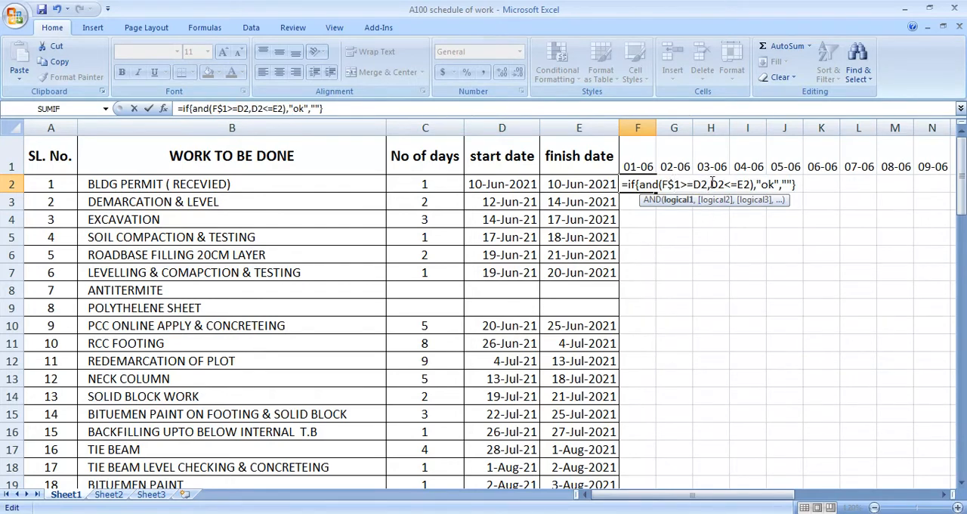
click(694, 184)
text(@)
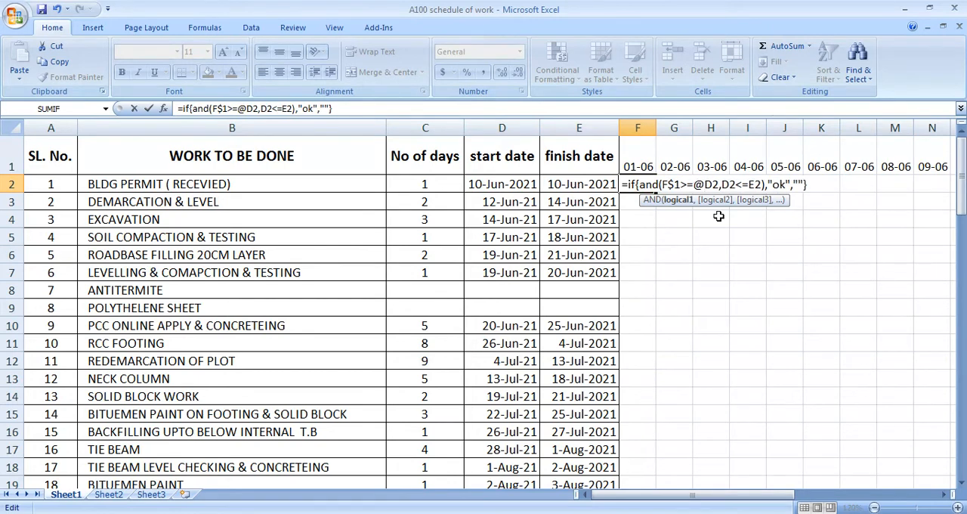
key(BackSpace)
text($)
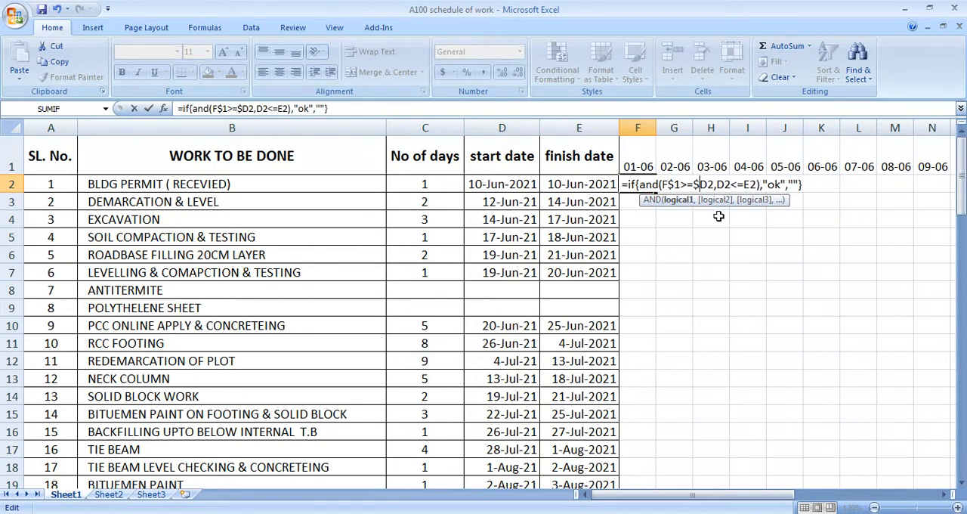
Step: Change the second condition to D$2<=$E2 and enter the formula in F2 as =IF(AND(F$1>=$D2,D$2<=$E2),"ok","")
click(727, 185)
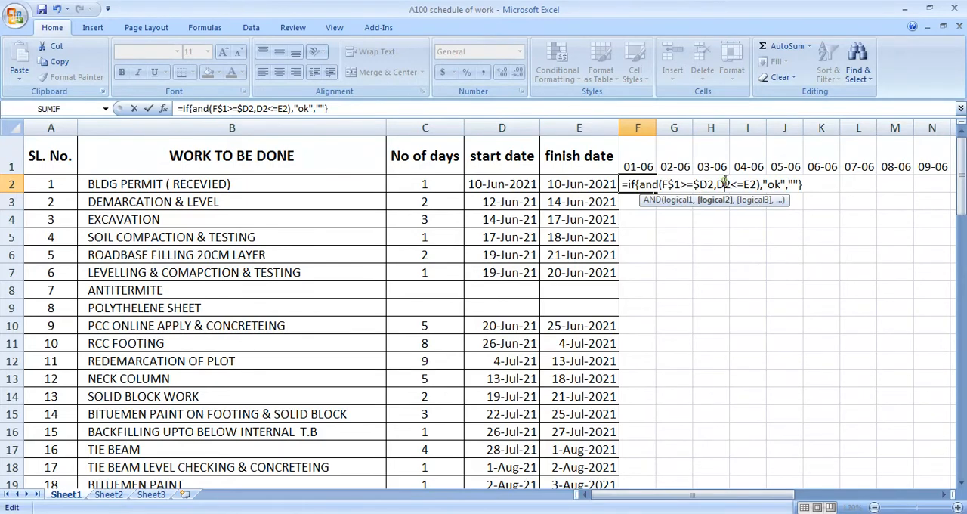
text($1>=)
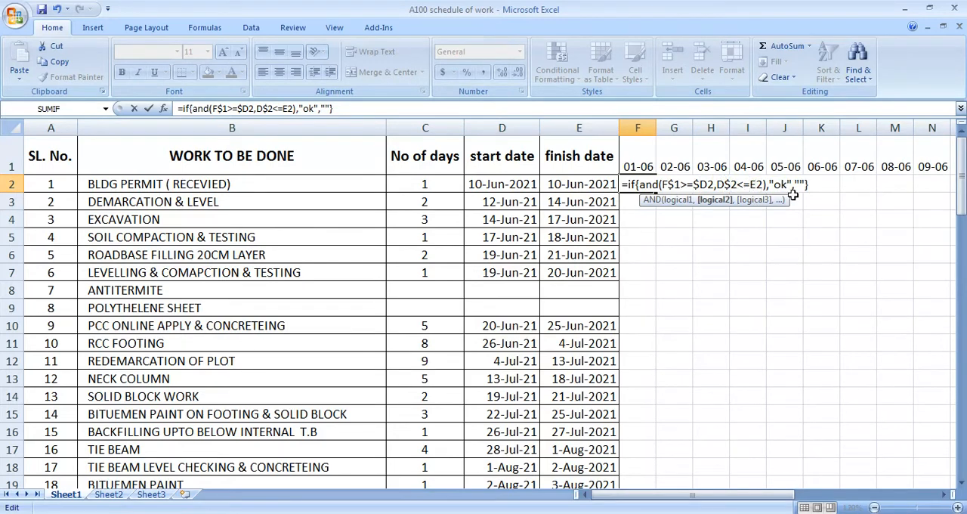
text($)
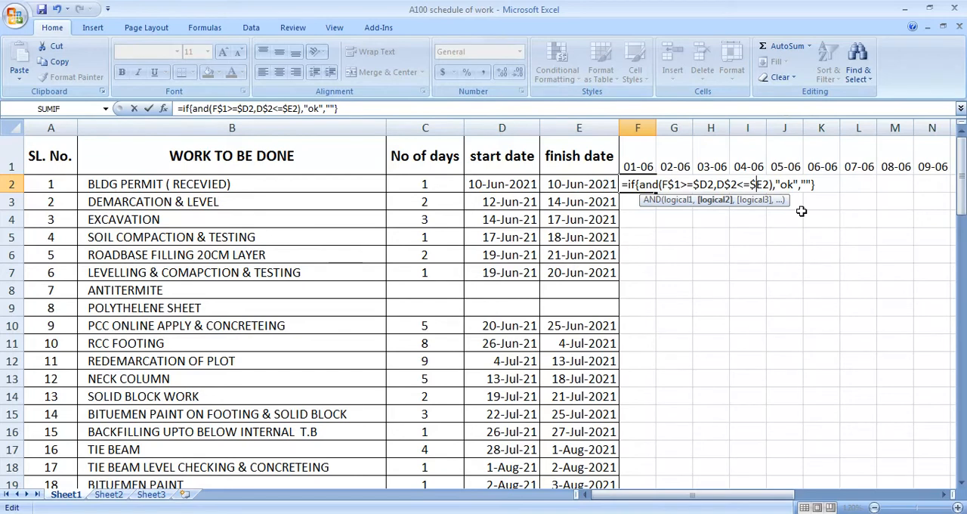
key(Return)
key(Return)
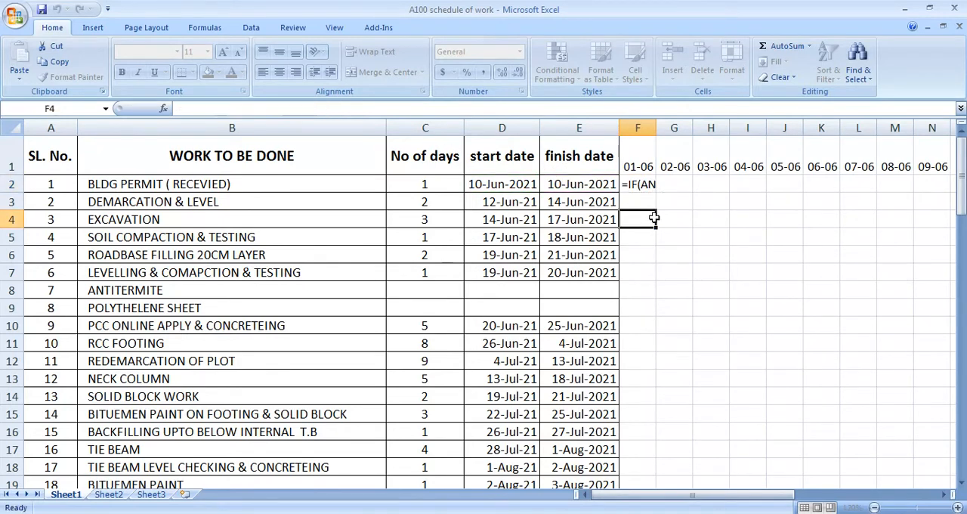
key(ctrl+Return)
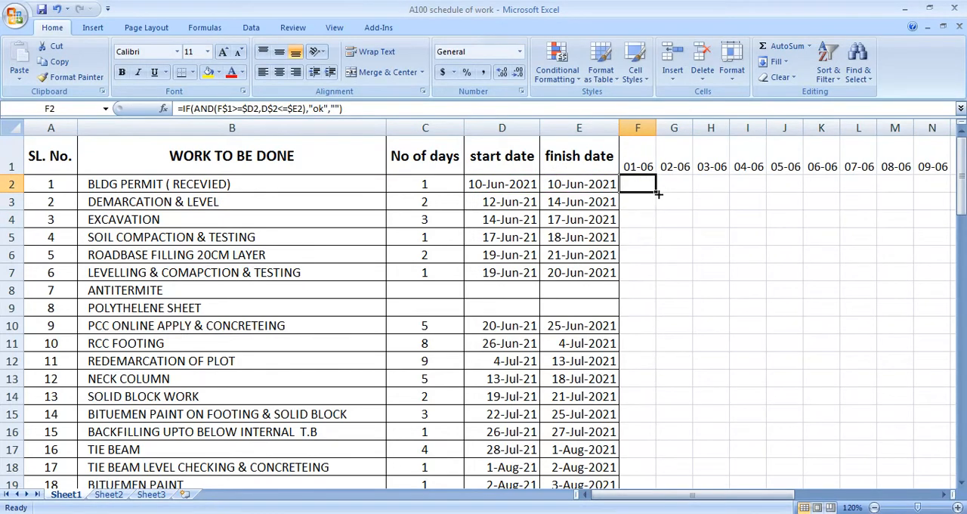
Step: Try to fill the IF formula from F2 across row 2 under the timeline dates
drag(658, 194, 470, 190)
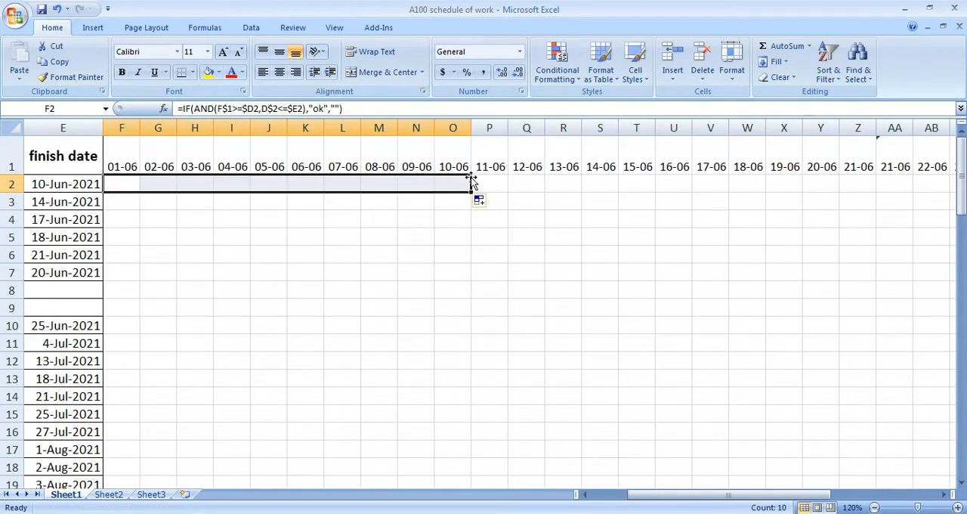
click(483, 219)
click(118, 181)
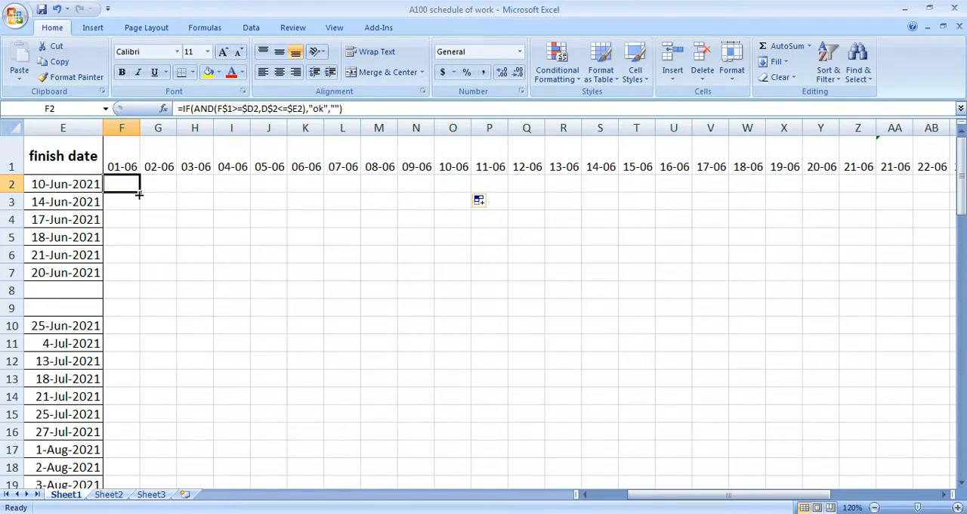
drag(139, 194, 544, 207)
click(490, 219)
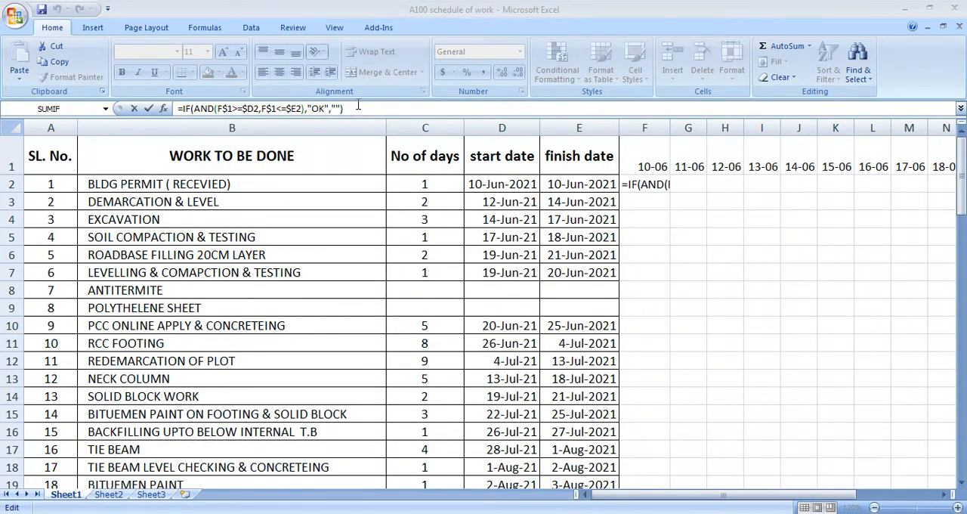
Step: Enter the corrected formula =IF(AND(F$1>=$D2,F$1<=$E2),"OK","") in cell F2
click(362, 105)
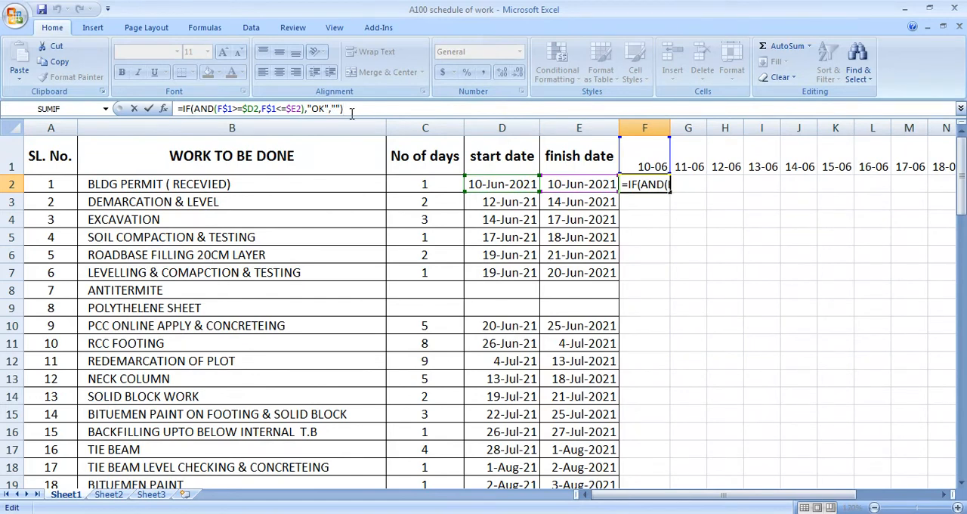
key(Return)
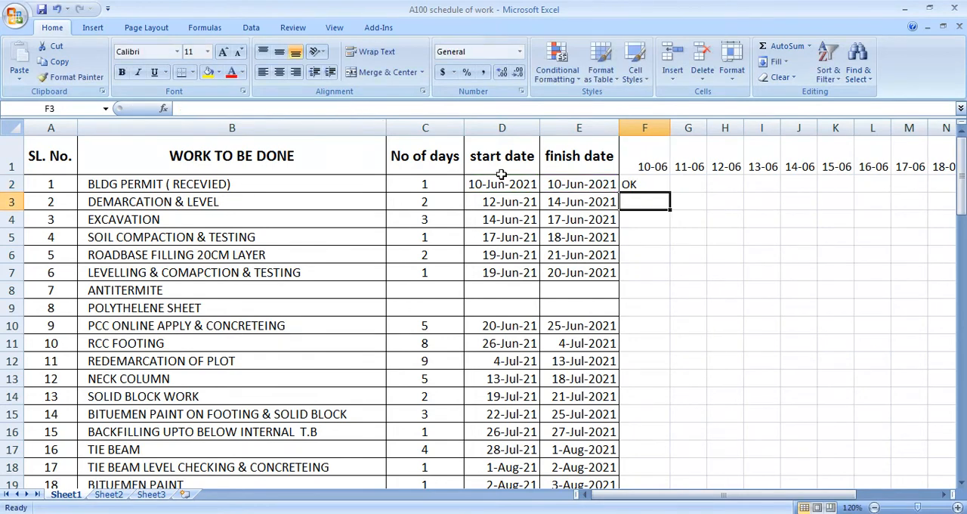
click(636, 185)
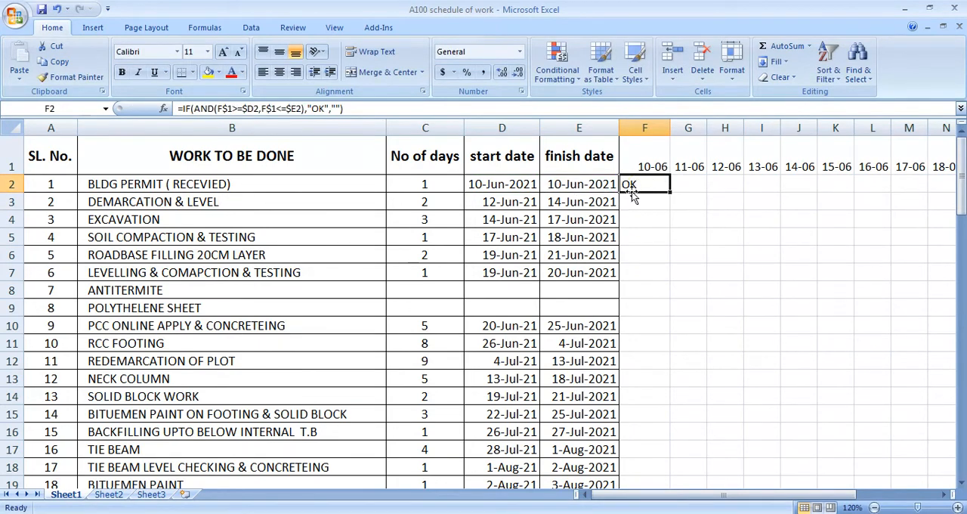
click(521, 512)
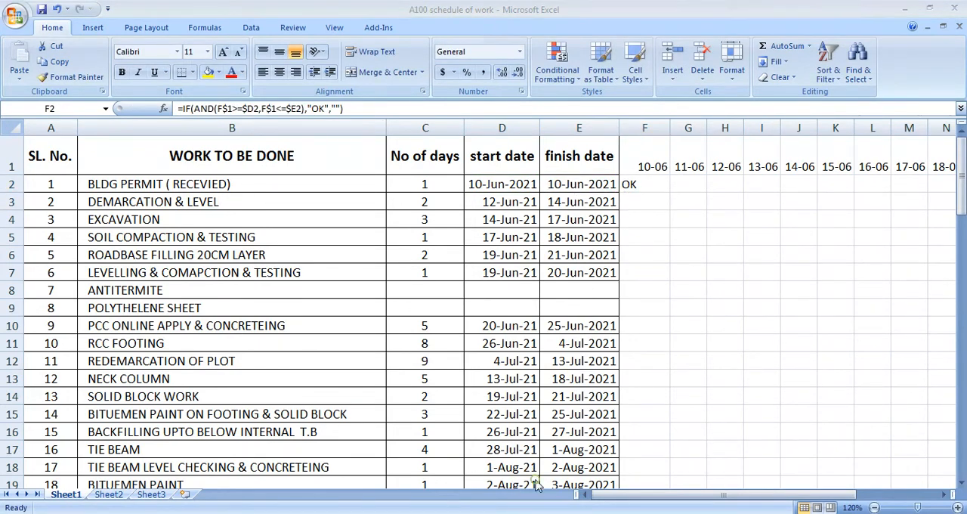
click(902, 451)
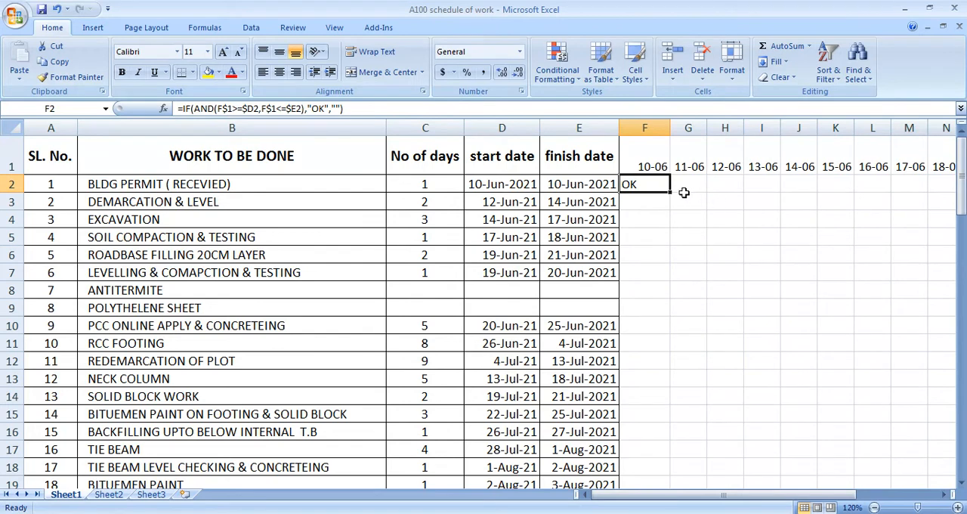
Step: Fill the corrected formula from F2 across the date columns and down the work rows to AA30
drag(671, 194, 858, 198)
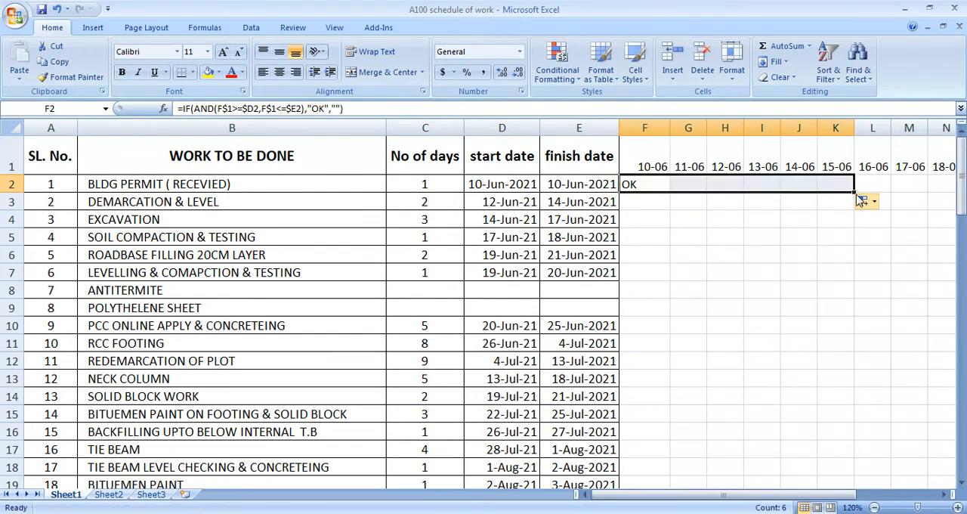
drag(851, 195, 796, 464)
click(579, 315)
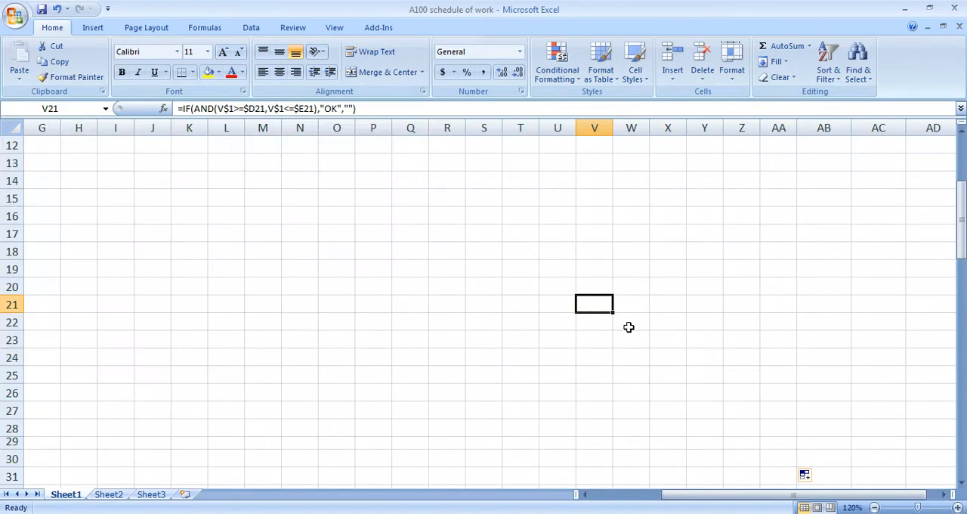
Step: Apply all borders to the timeline range F1:AA14, leaving the cells without a fill colour
scroll(628, 325, left, 3)
scroll(642, 287, up, 1)
scroll(680, 261, up, 3)
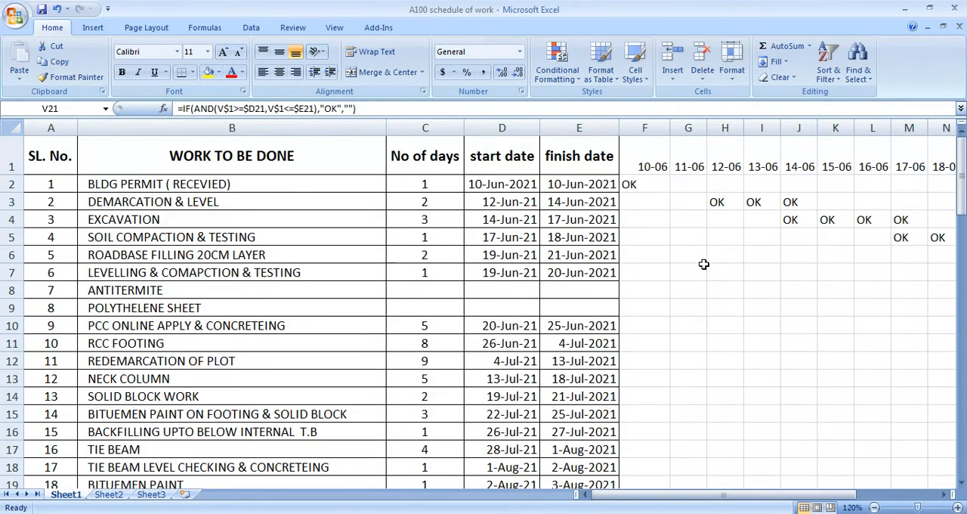
scroll(688, 230, right, 1)
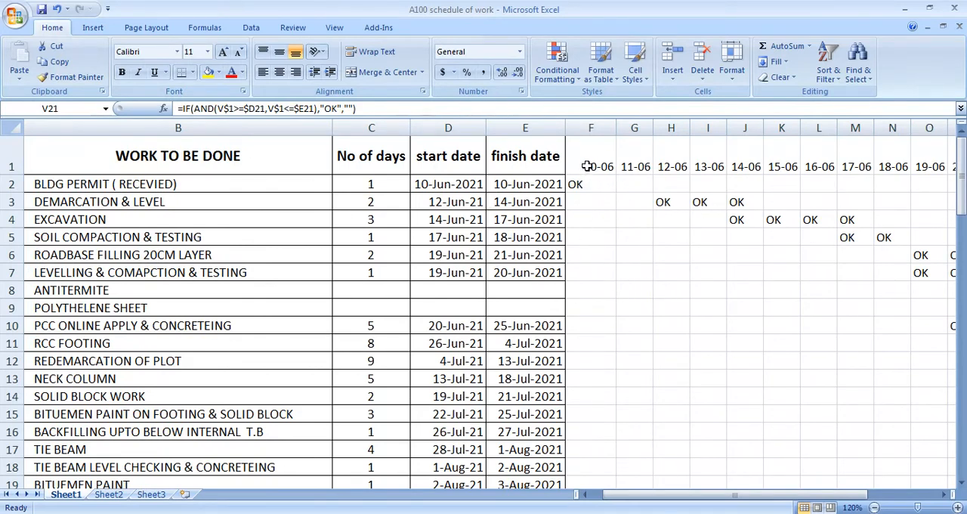
drag(585, 165, 817, 392)
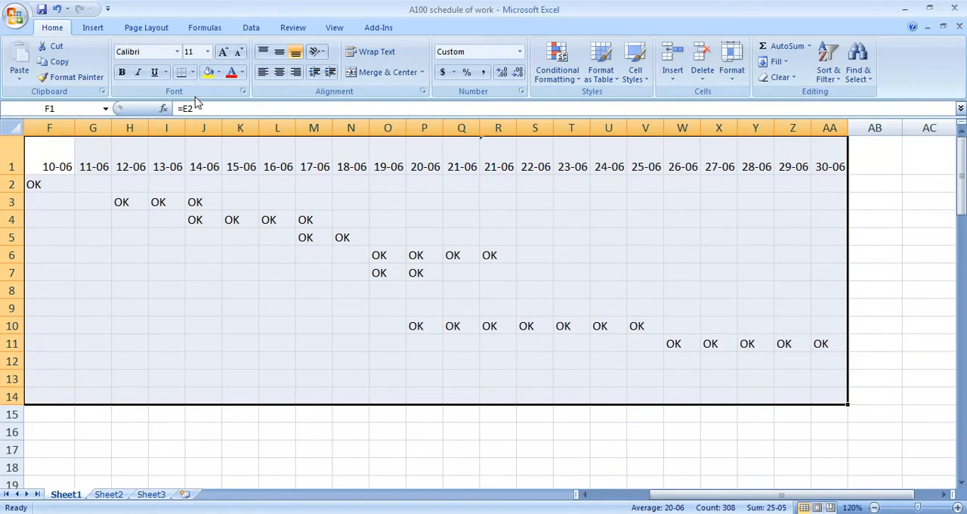
click(207, 73)
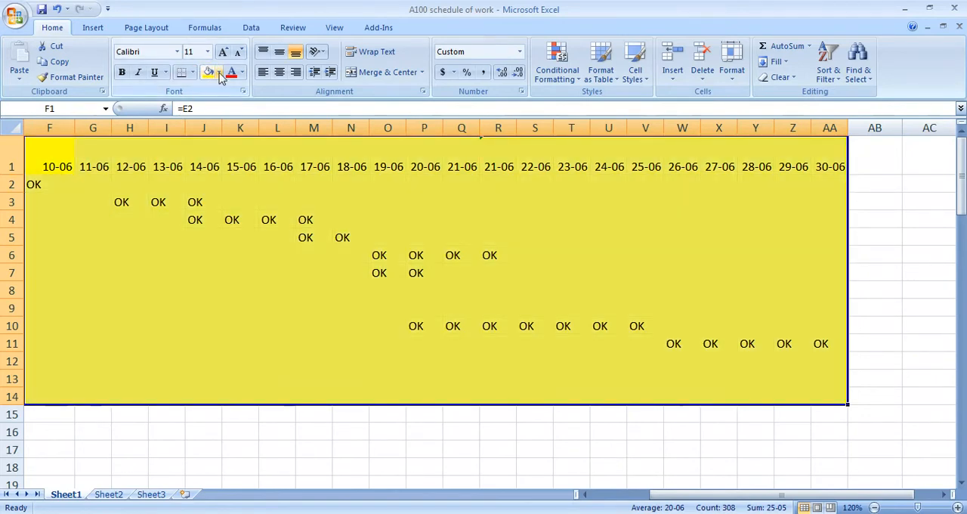
click(218, 72)
click(255, 195)
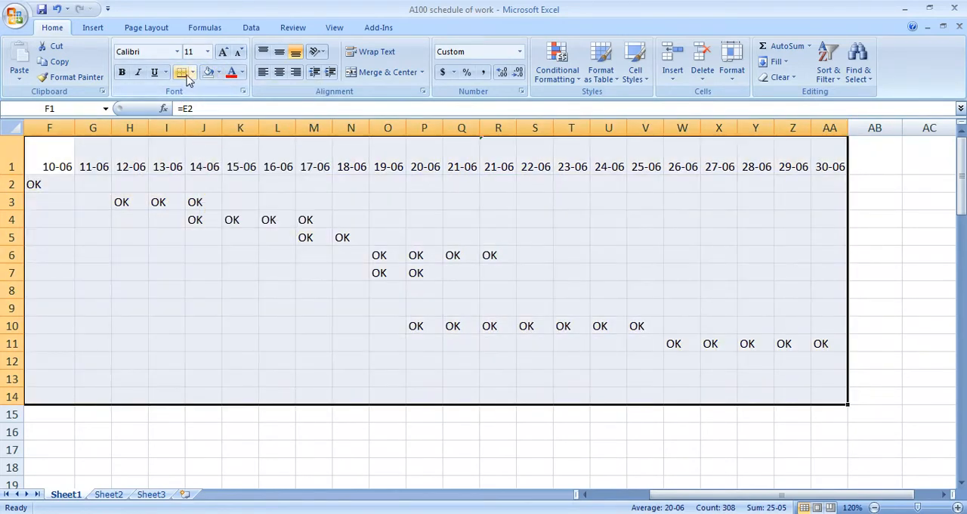
click(193, 72)
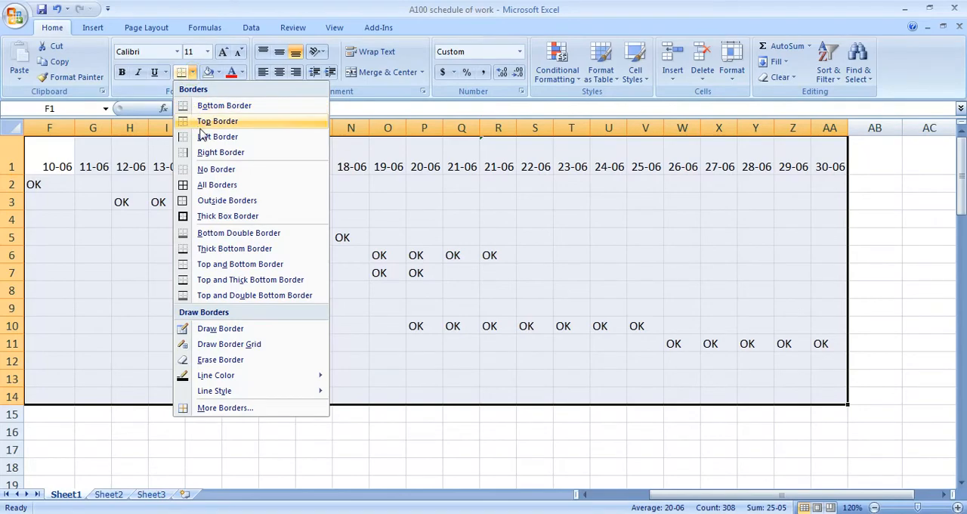
click(226, 185)
click(356, 302)
Step: Create an Equal To conditional formatting rule on F2:AA14 for the value ok and choose a custom format for it
scroll(293, 353, left, 5)
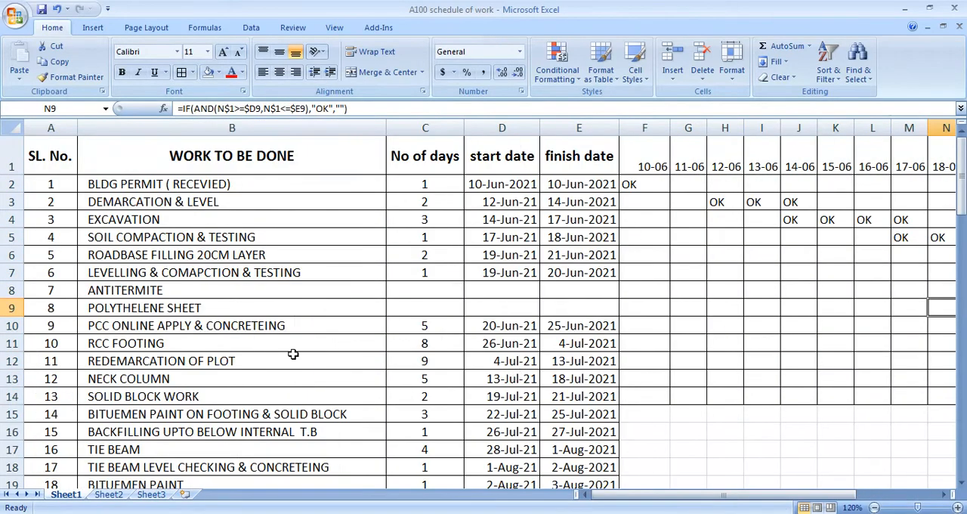
scroll(657, 286, right, 1)
scroll(626, 276, right, 1)
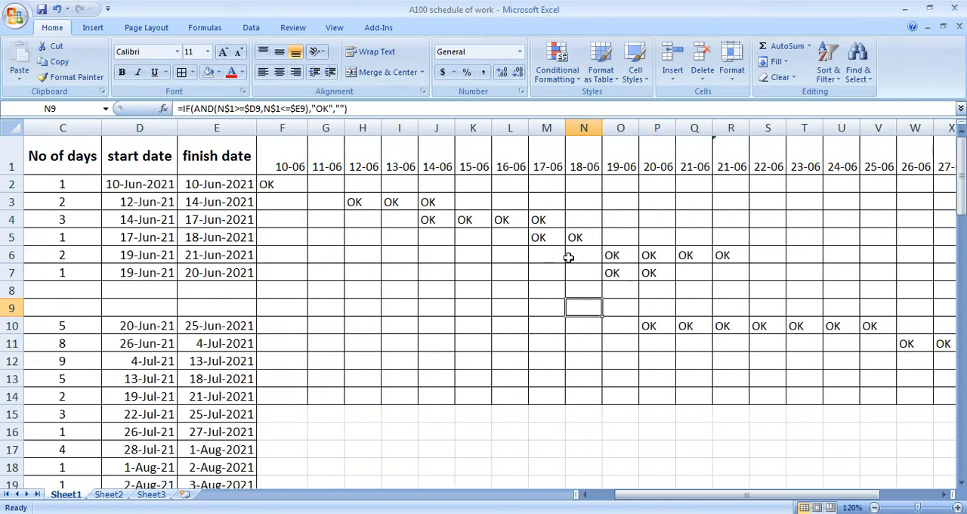
click(282, 230)
click(281, 189)
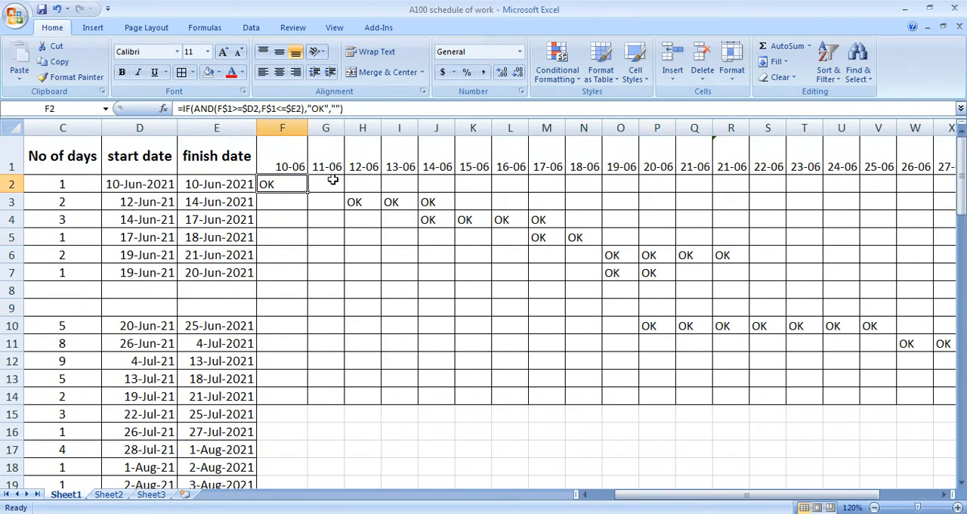
drag(288, 183, 905, 395)
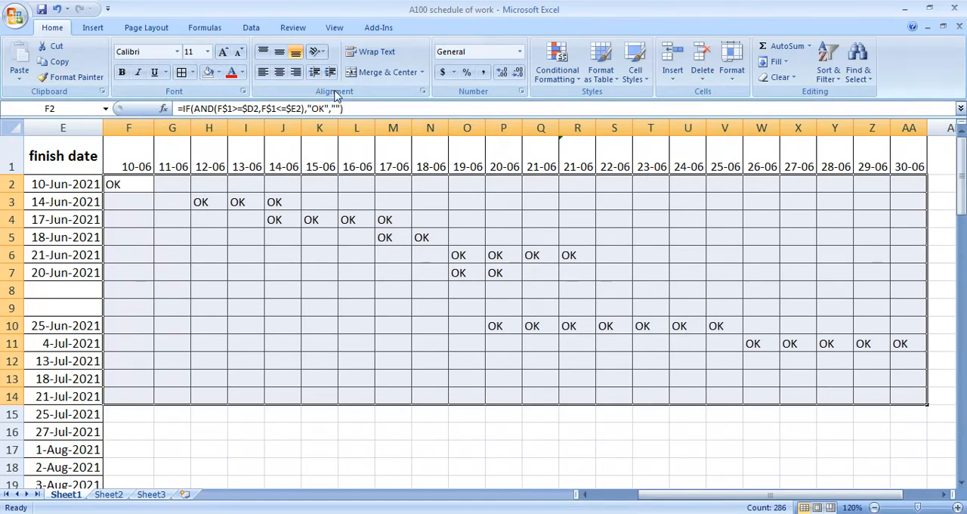
click(578, 78)
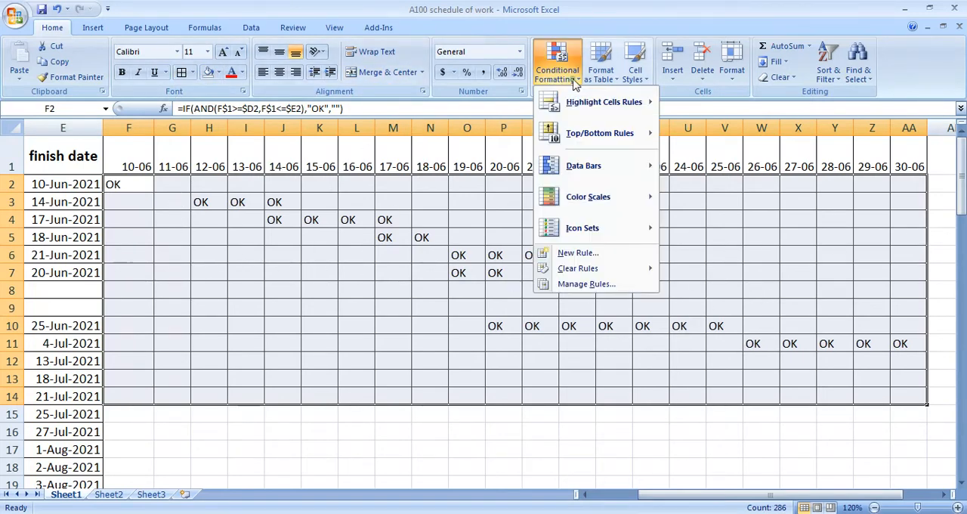
mouse_move(580, 111)
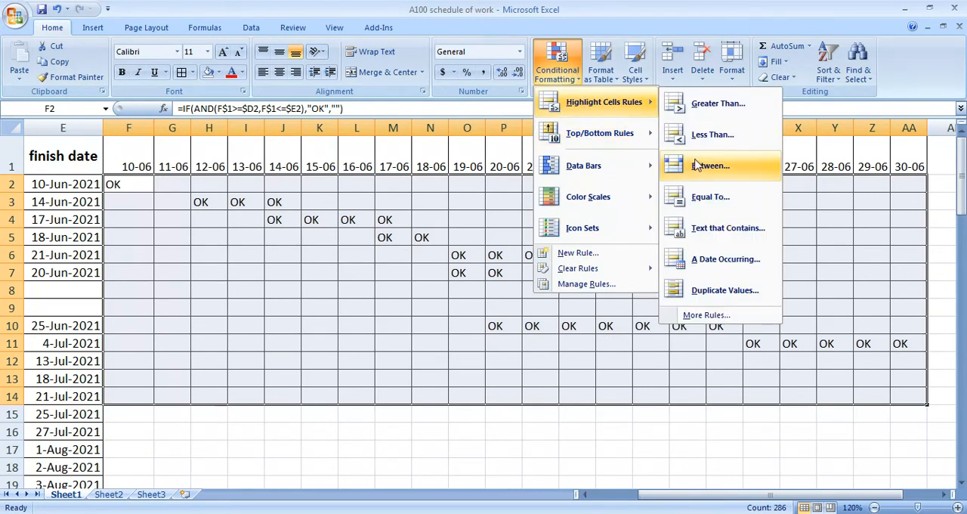
click(708, 198)
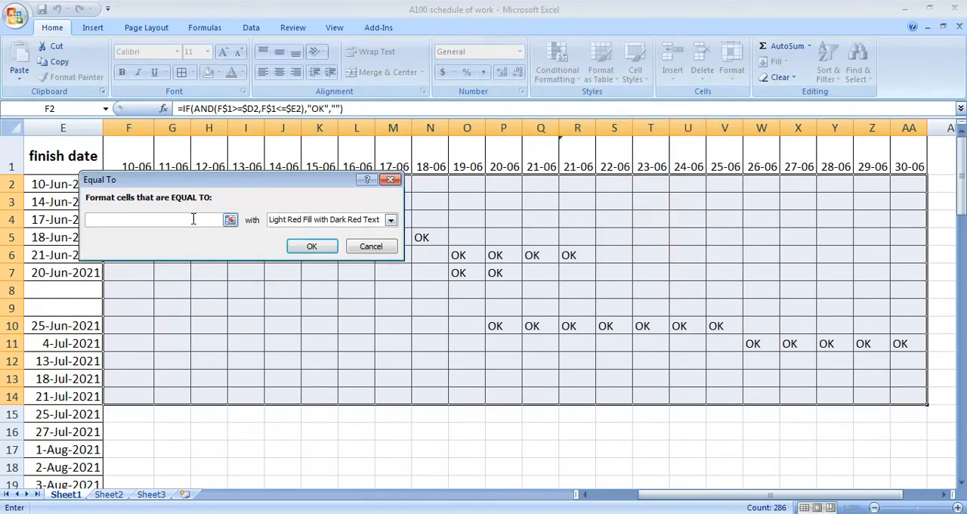
text(ok)
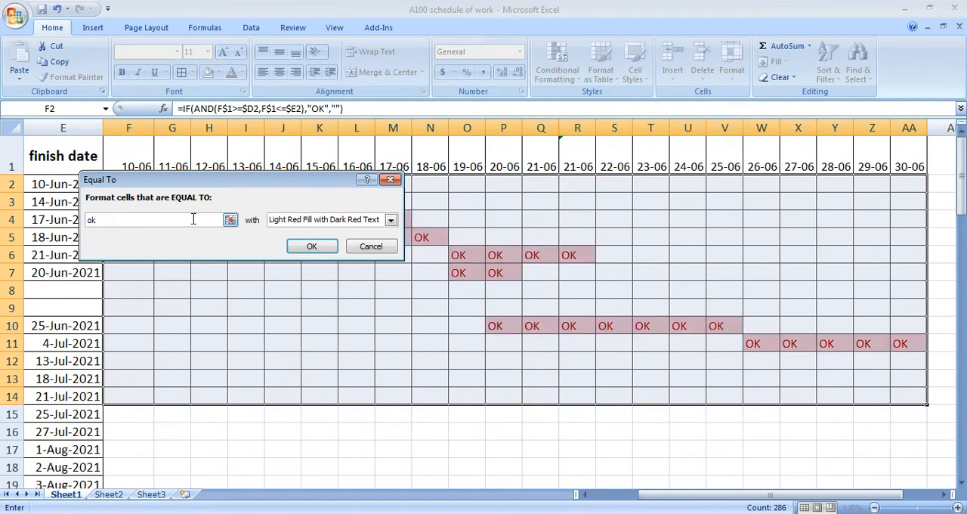
click(391, 220)
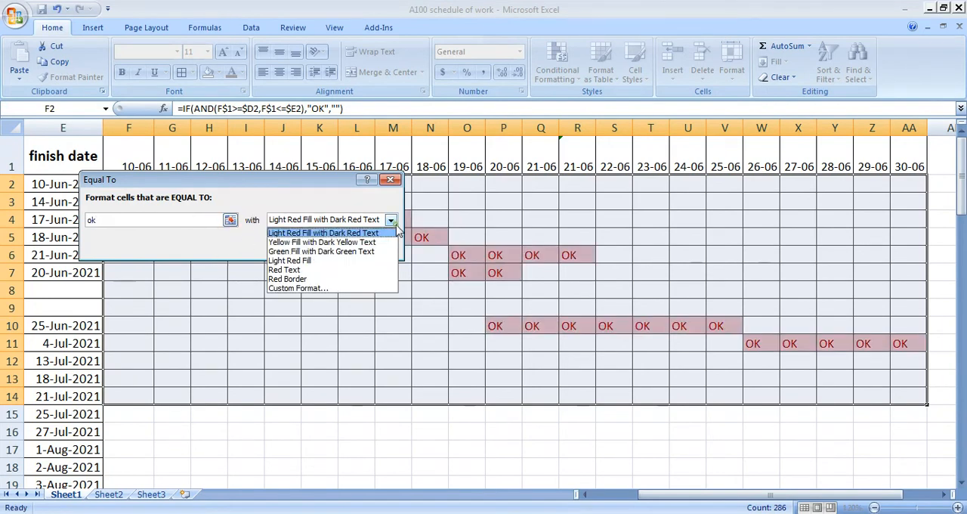
click(329, 288)
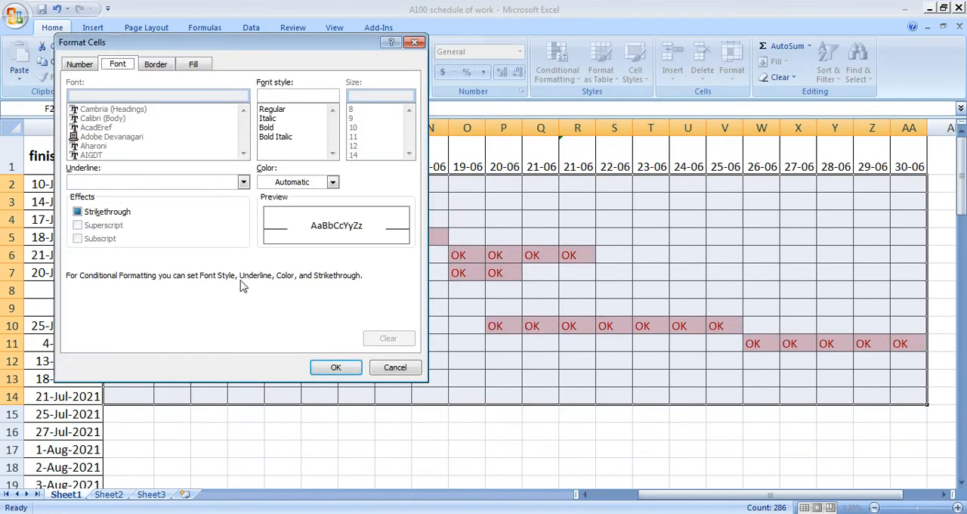
Step: Give the rule's custom format a red fill and matching red font colour, and apply the rule to the timeline cells
click(195, 65)
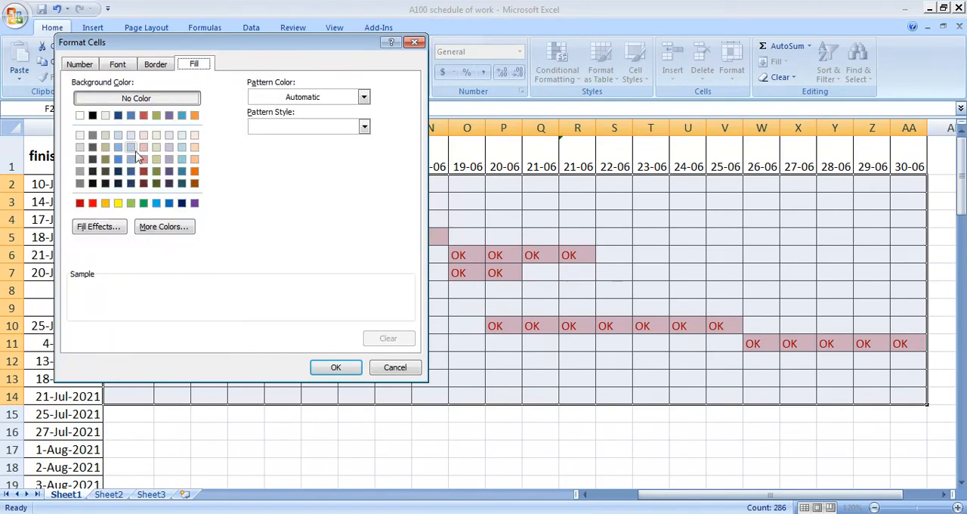
click(92, 203)
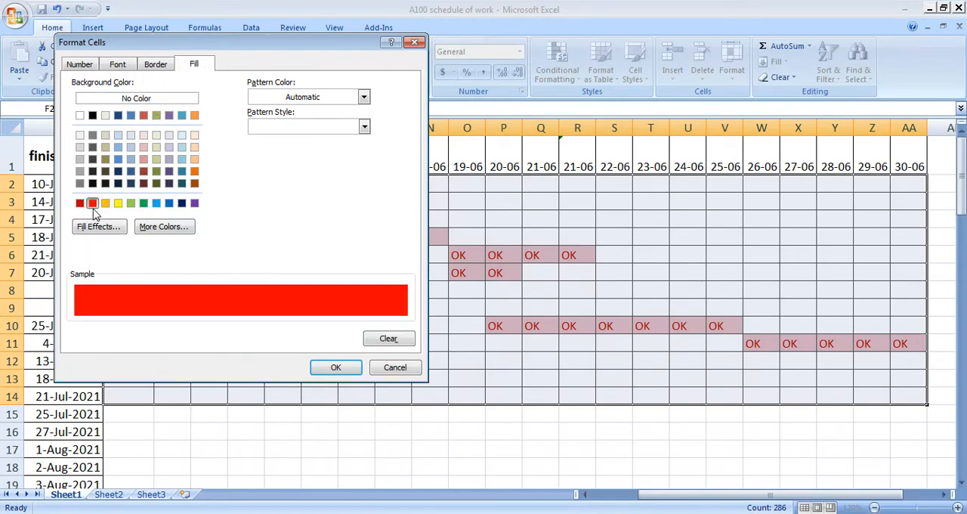
click(115, 66)
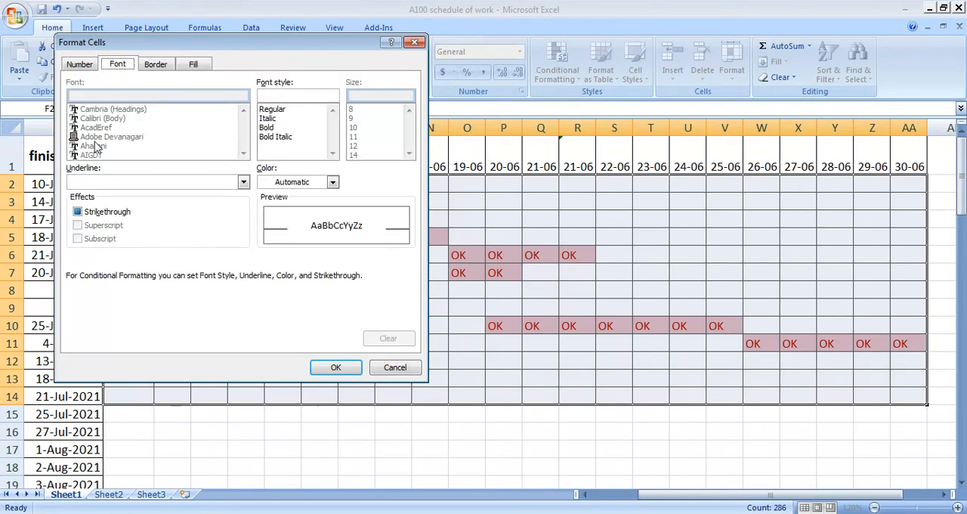
click(293, 184)
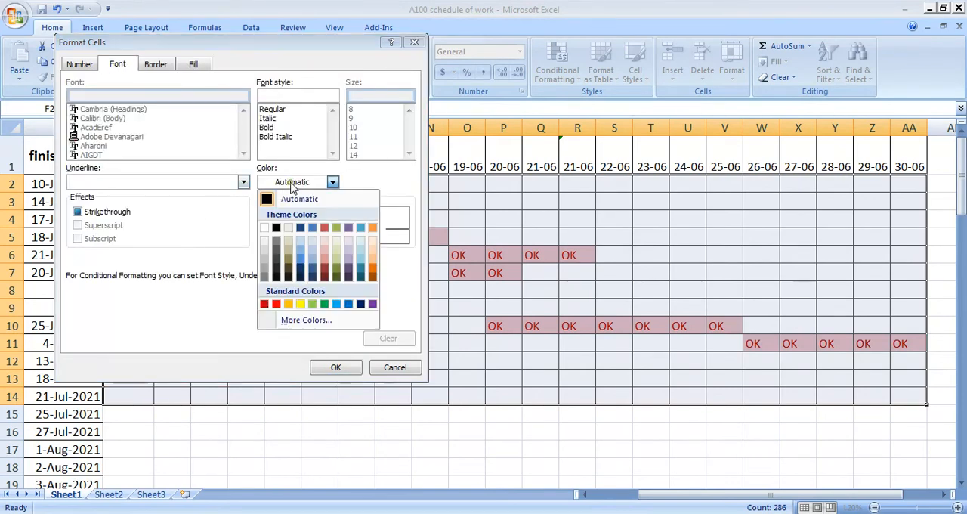
click(276, 304)
click(336, 368)
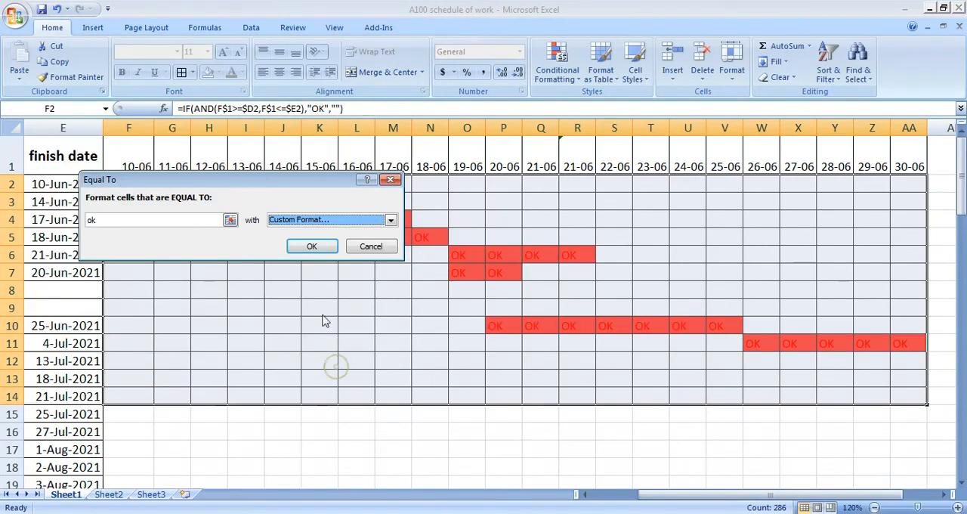
click(311, 247)
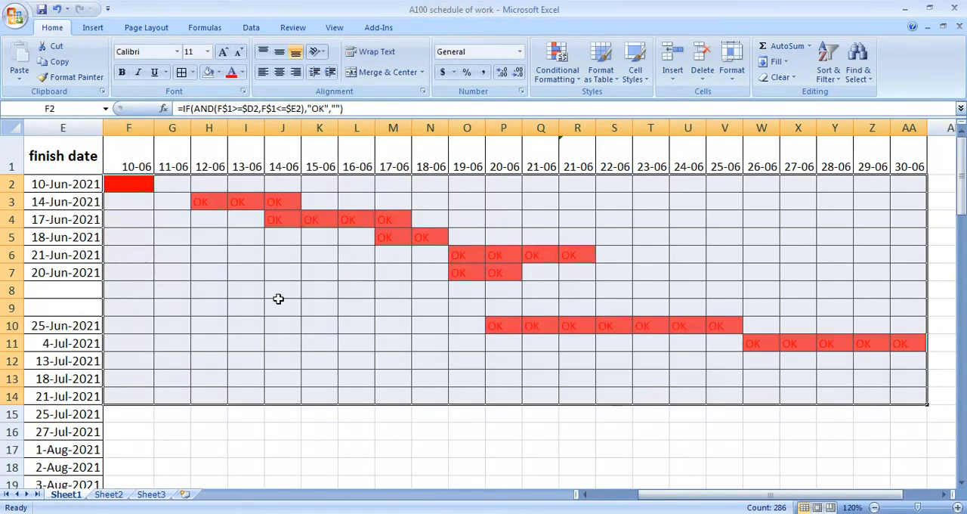
click(281, 302)
click(335, 427)
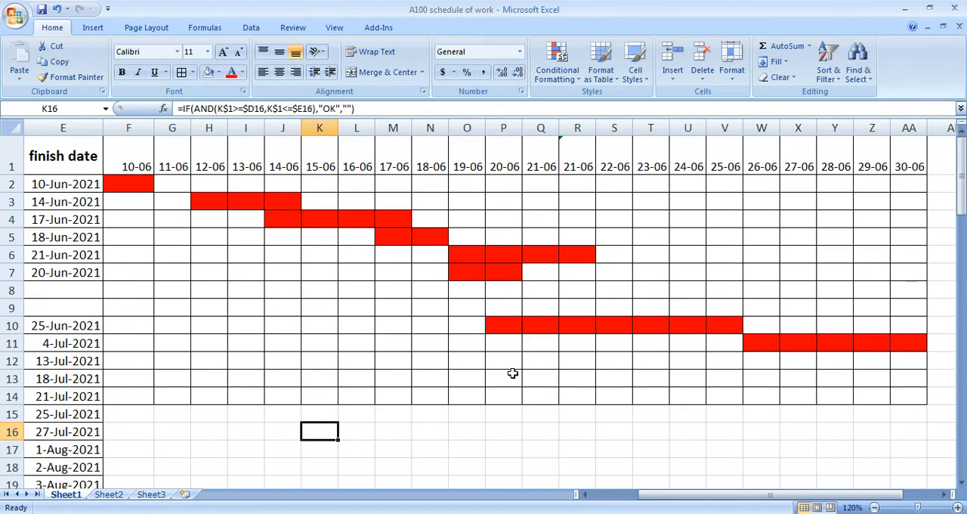
Step: Examine the red timeline bars against each task's start date, finish date and number of days
click(159, 254)
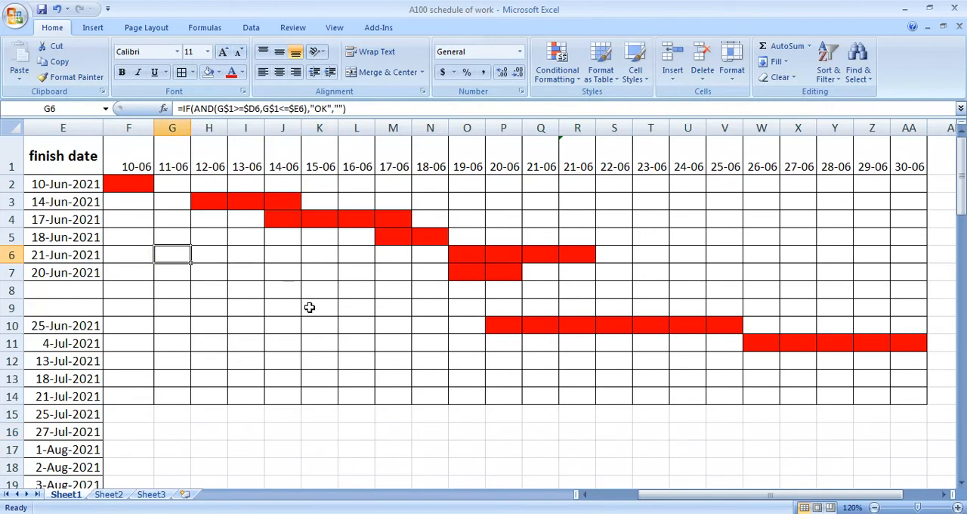
scroll(312, 308, down, 2)
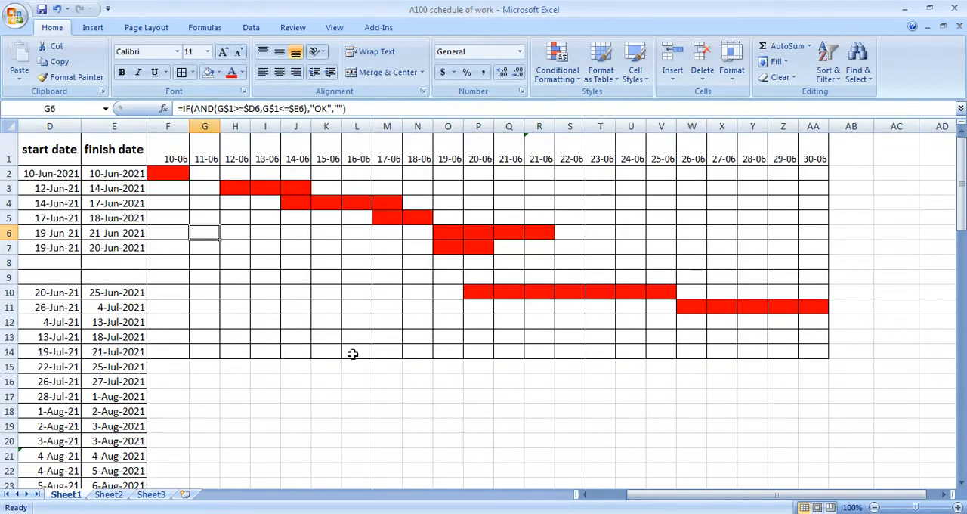
scroll(352, 353, left, 3)
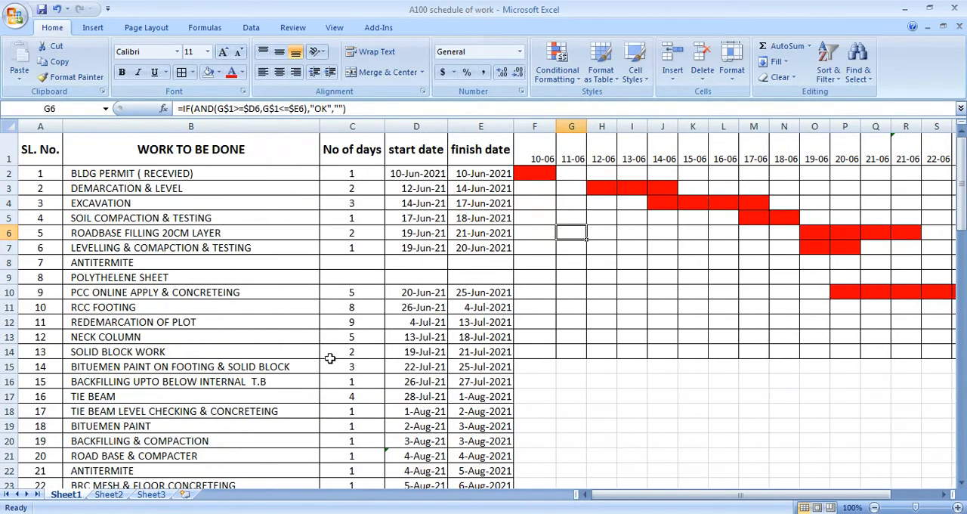
scroll(354, 353, down, 1)
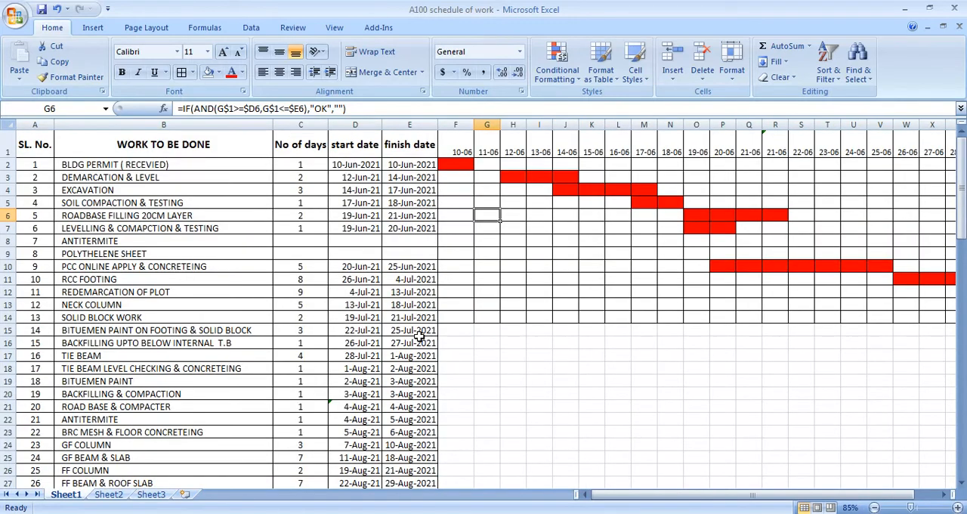
click(540, 367)
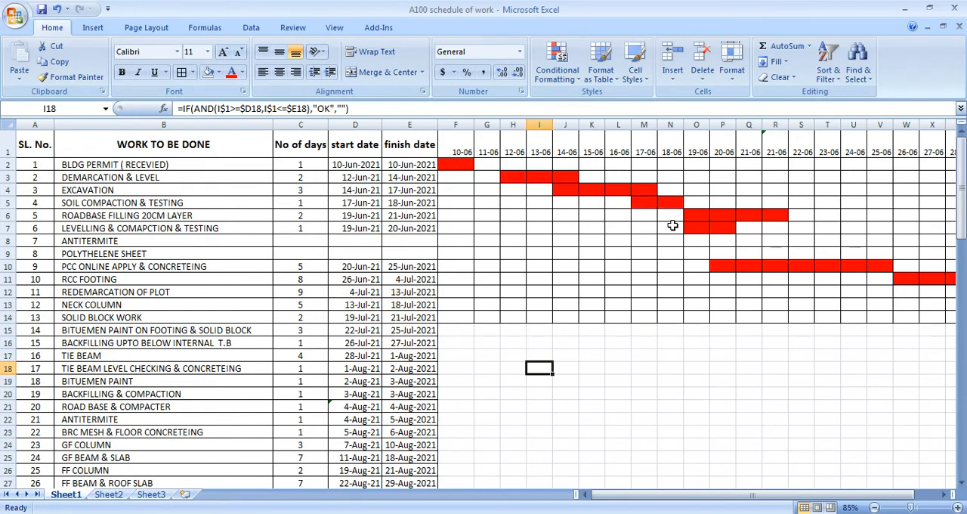
click(619, 344)
middle_click(659, 326)
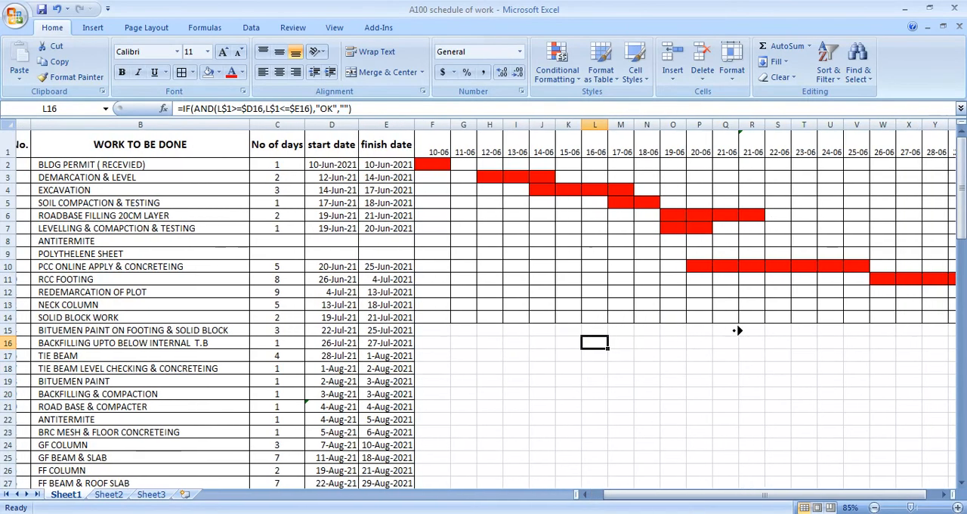
middle_click(659, 325)
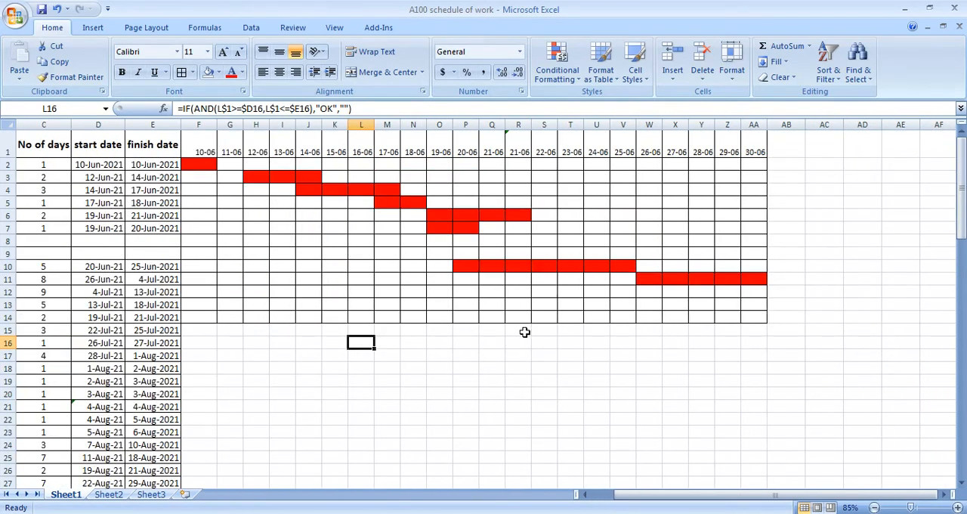
click(440, 228)
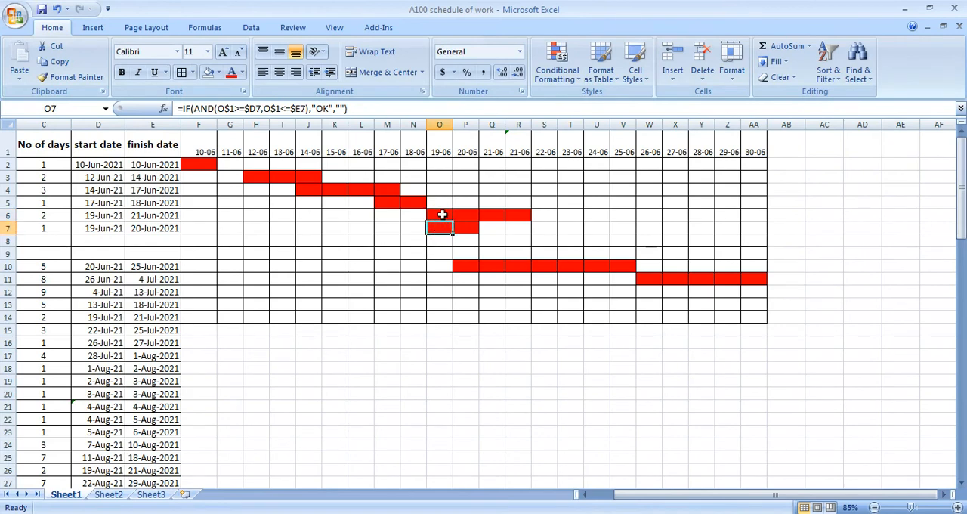
click(446, 215)
click(444, 240)
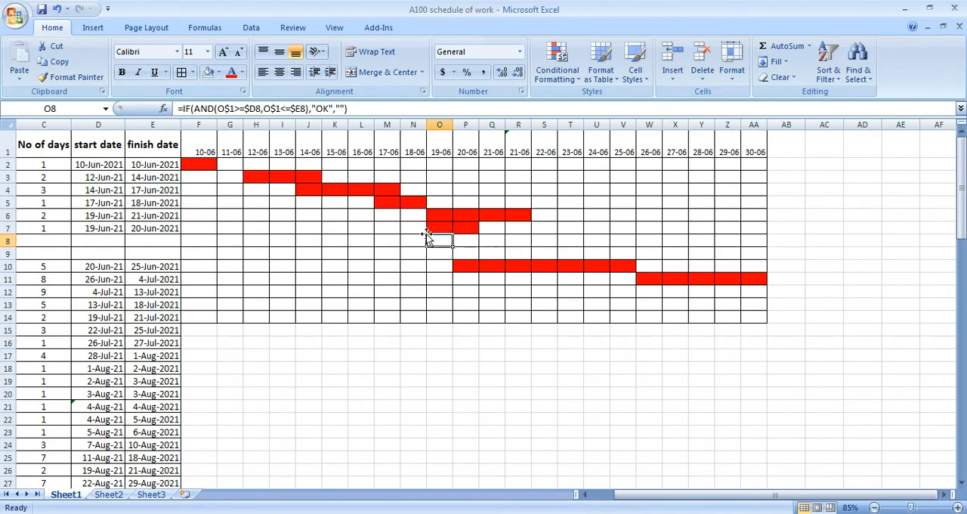
click(394, 240)
click(388, 192)
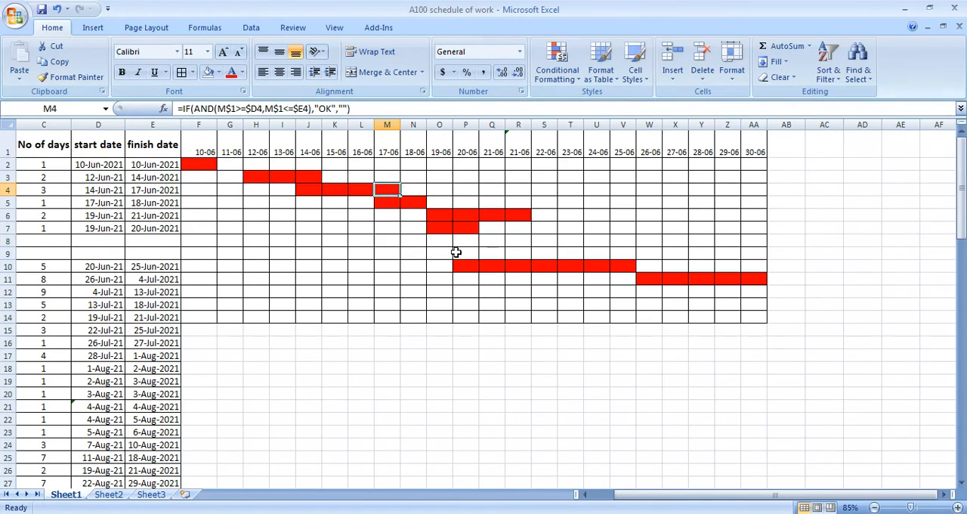
click(492, 306)
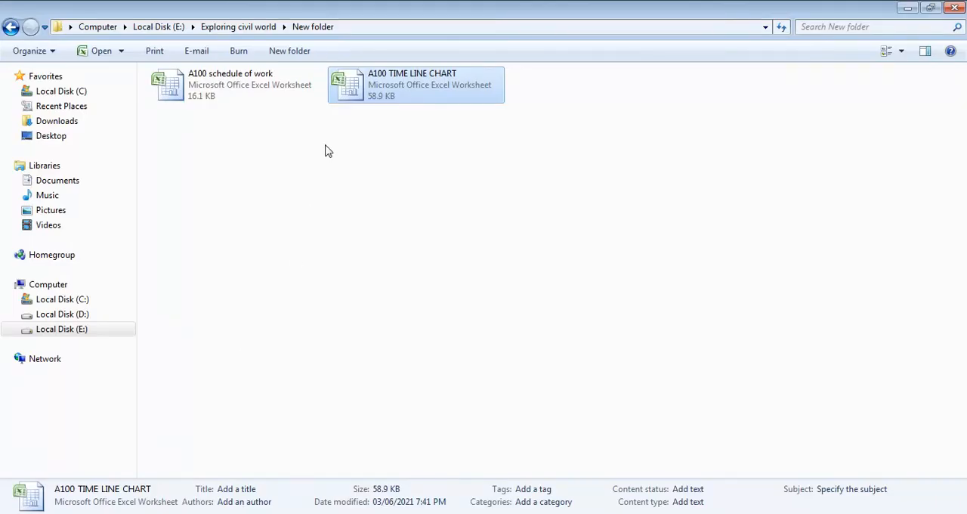
Step: Switch to Windows Explorer and open the JPG image named 1 from the Exploring civil world folder
click(325, 151)
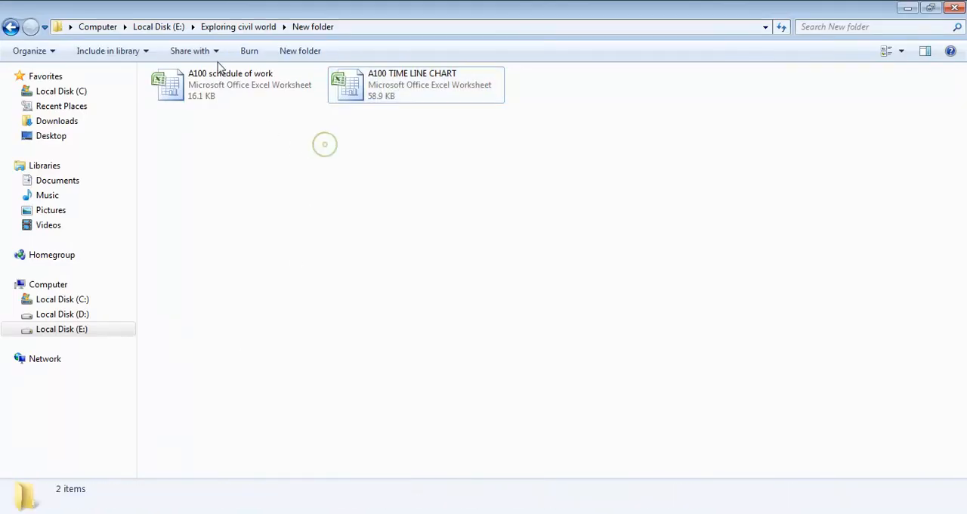
click(238, 27)
double_click(532, 98)
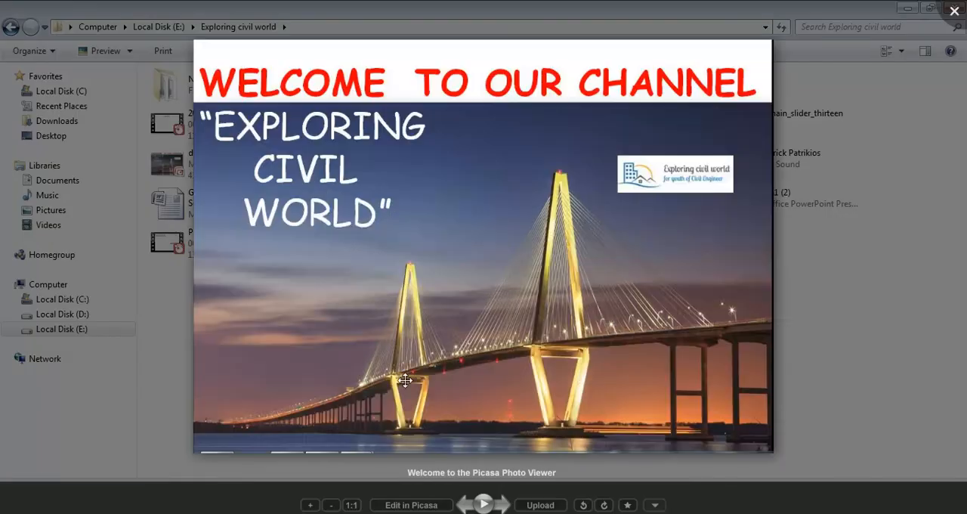
click(391, 488)
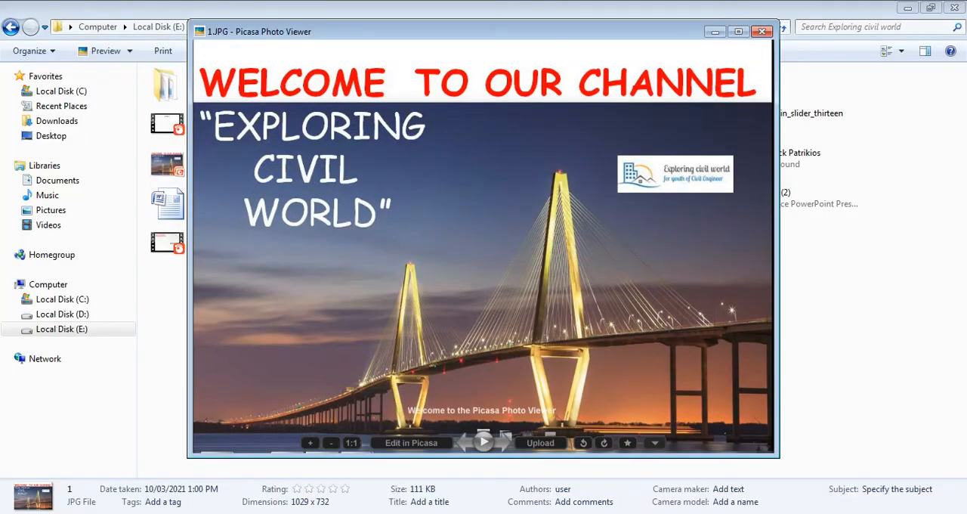